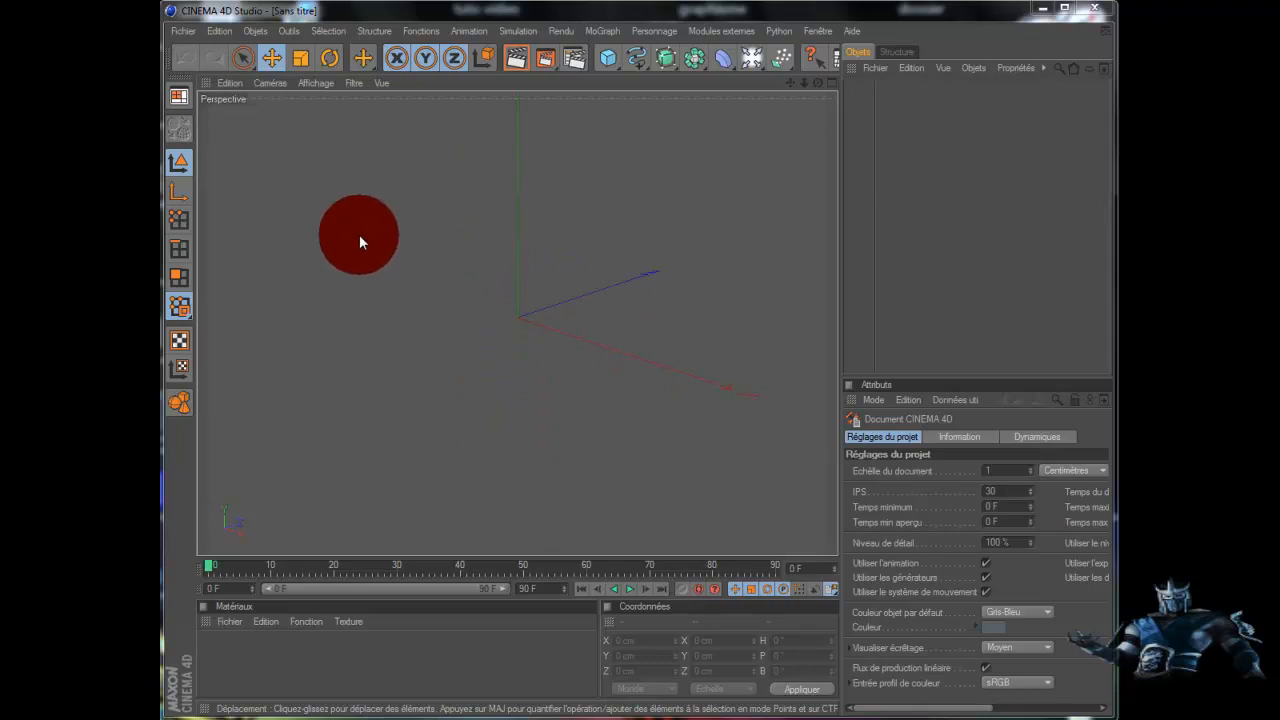
Step: Add a physical sky object (Objet Ciel) to the empty scene
drag(360, 236, 555, 297)
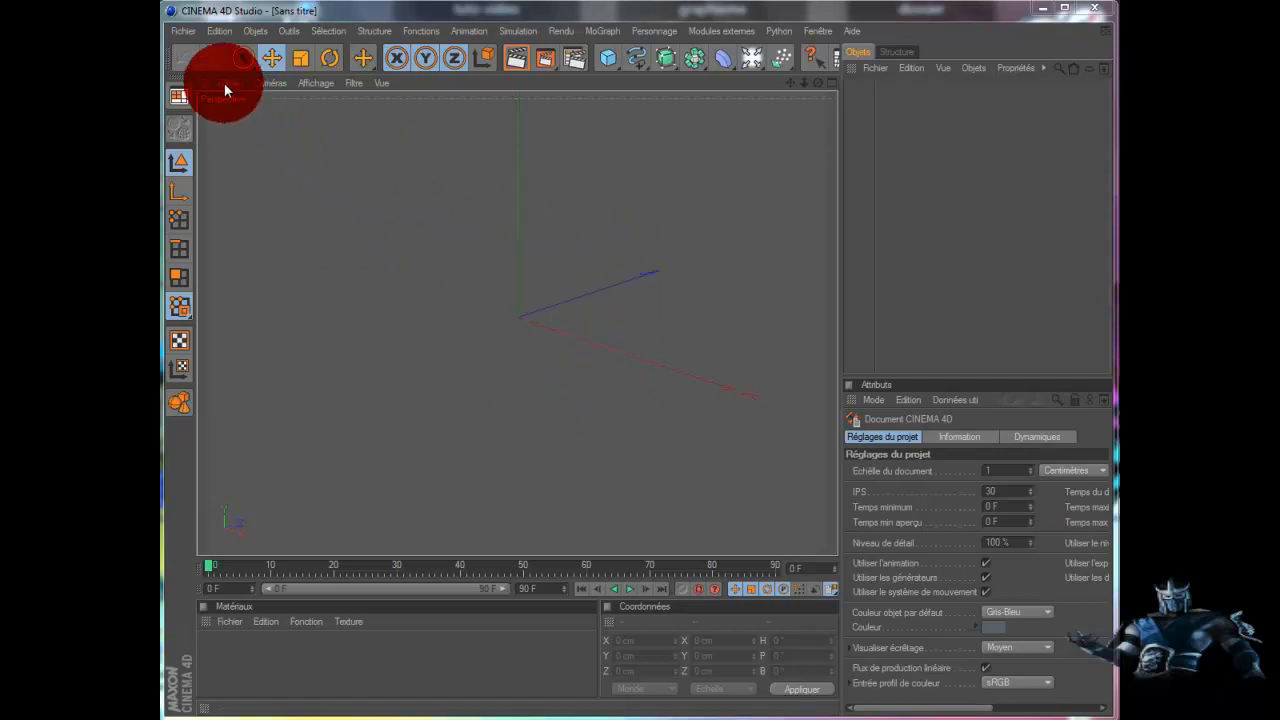
click(256, 31)
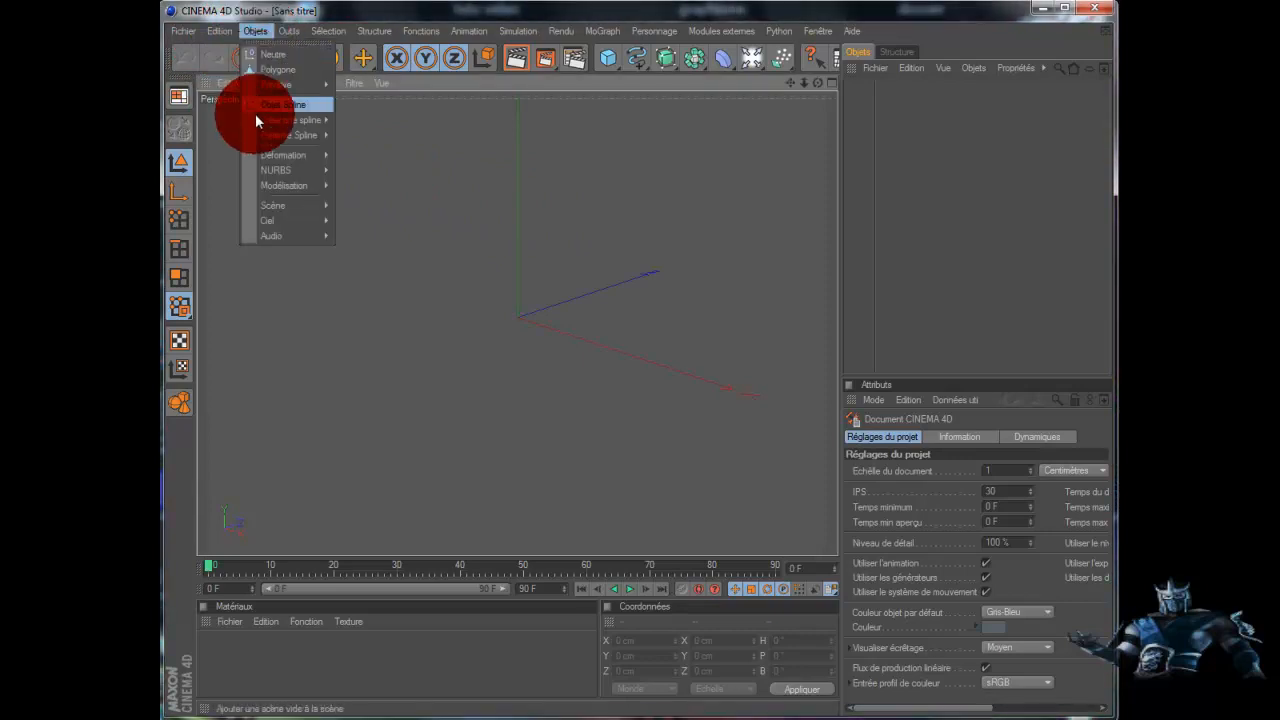
mouse_move(271, 218)
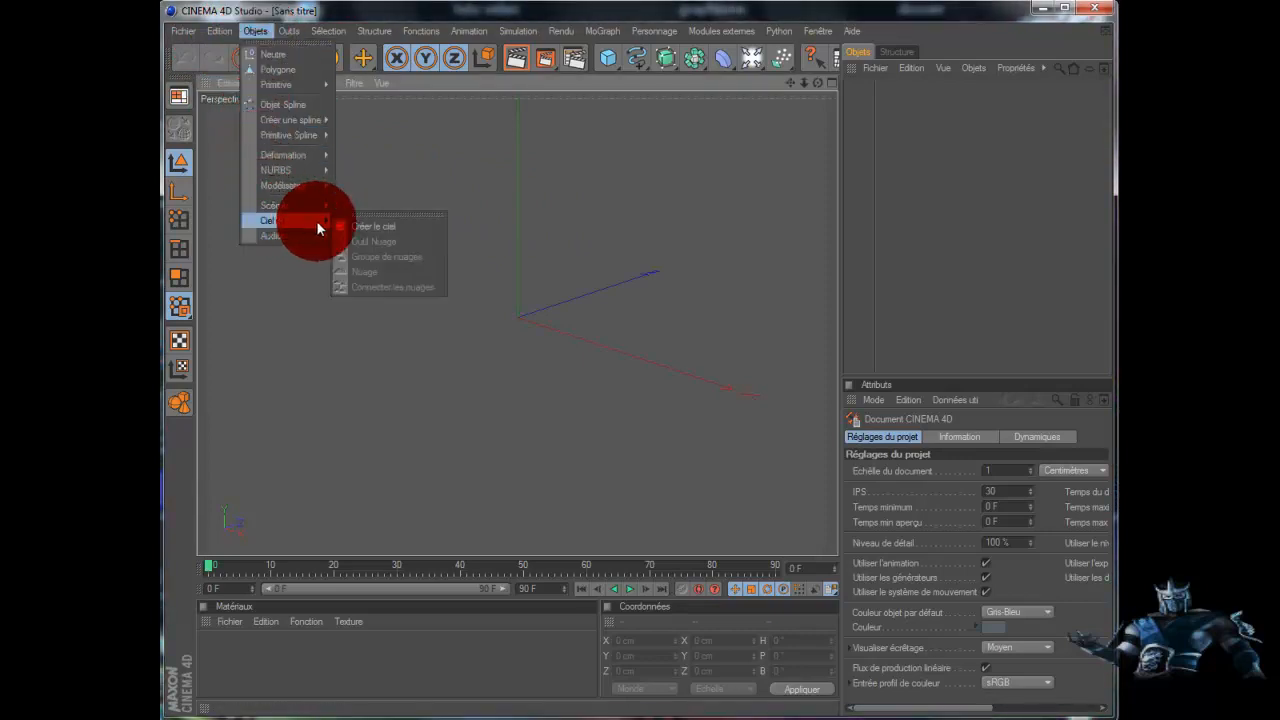
click(371, 224)
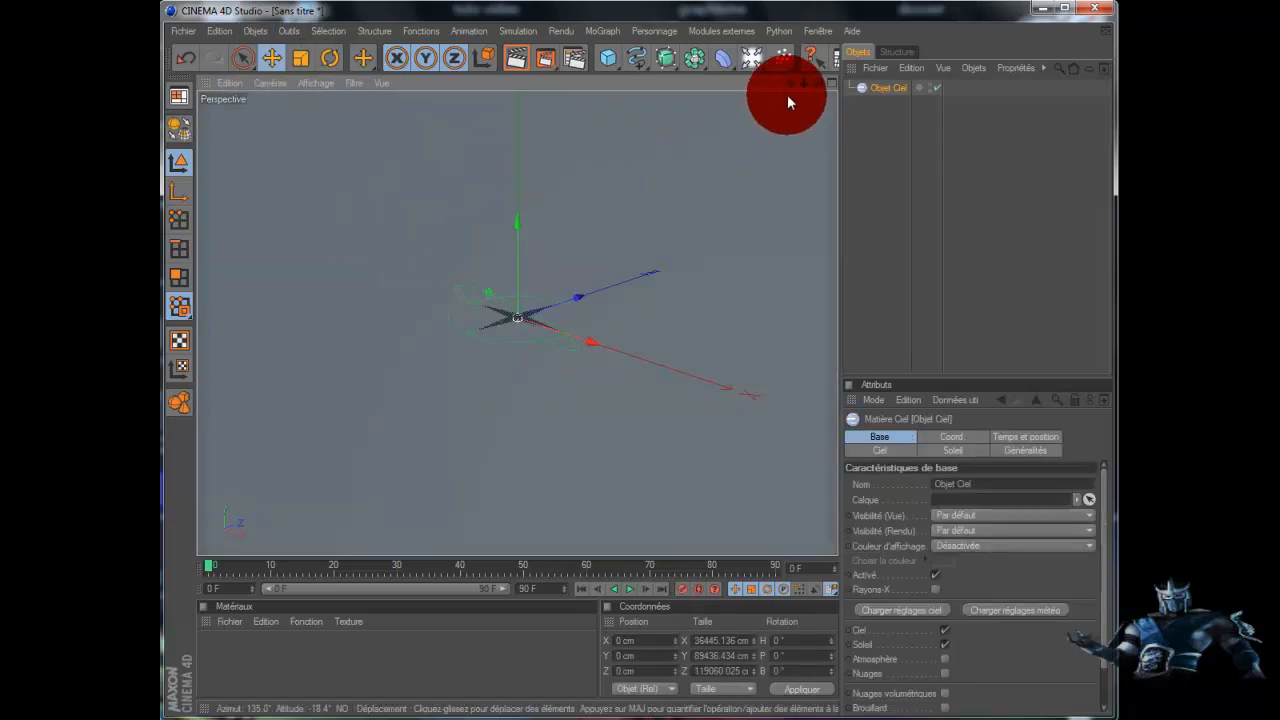
click(733, 67)
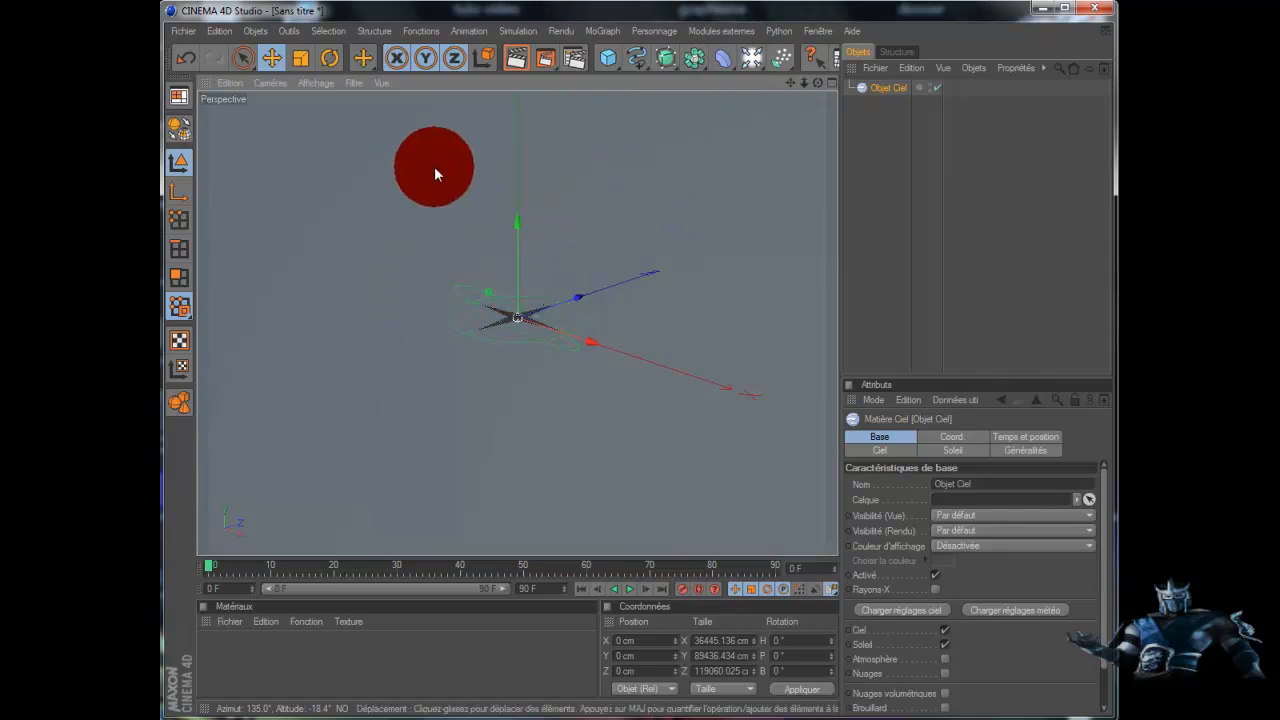
Step: Display the grid in the perspective view and tilt the view up towards the blue sky
click(350, 82)
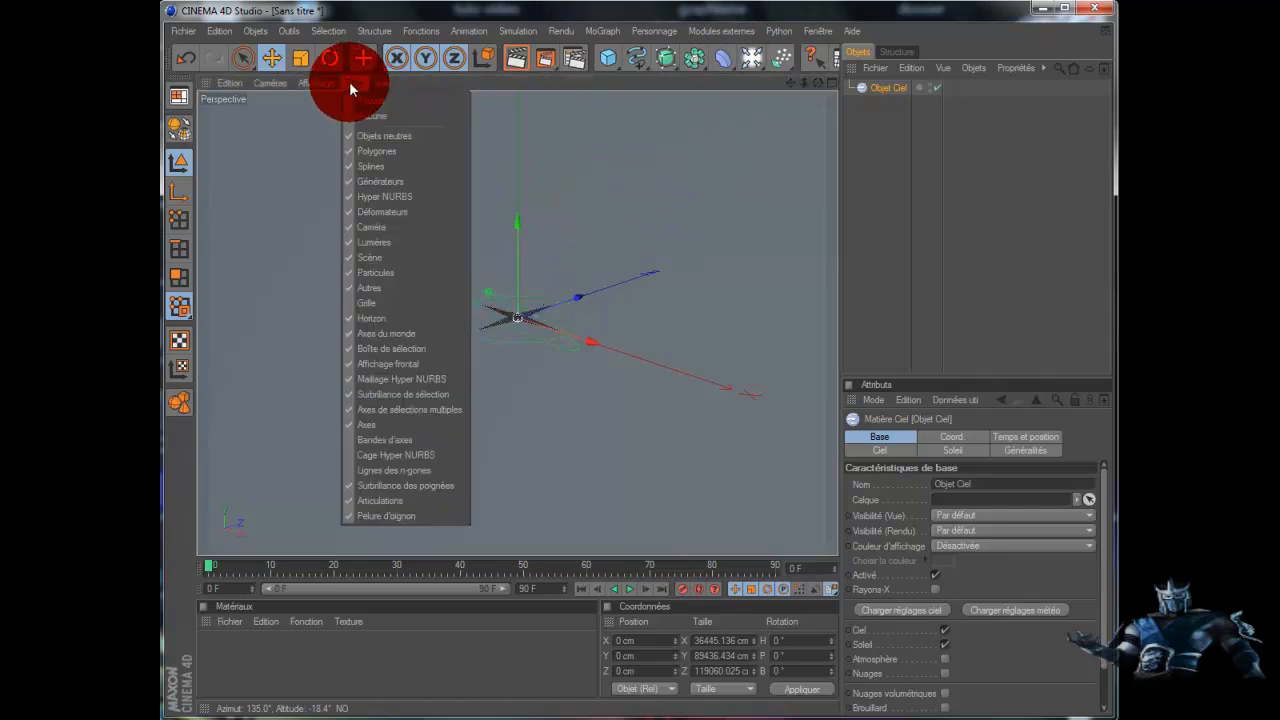
click(362, 300)
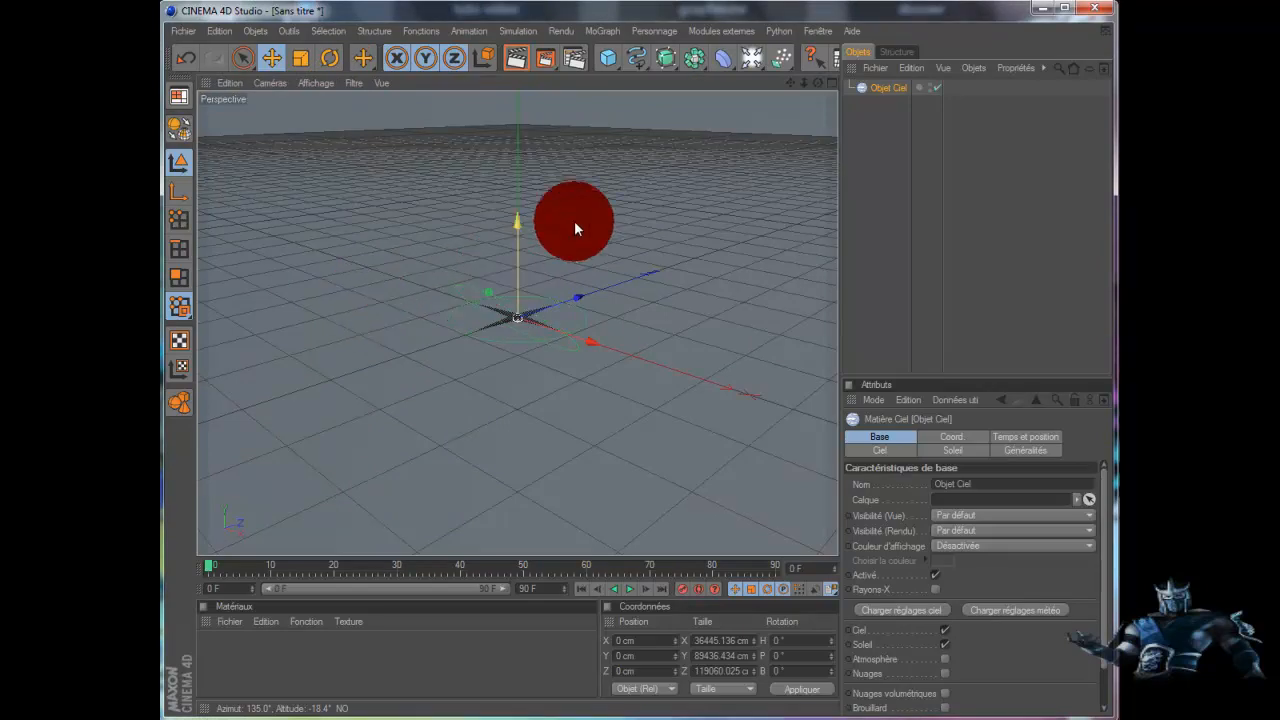
drag(816, 80, 616, 394)
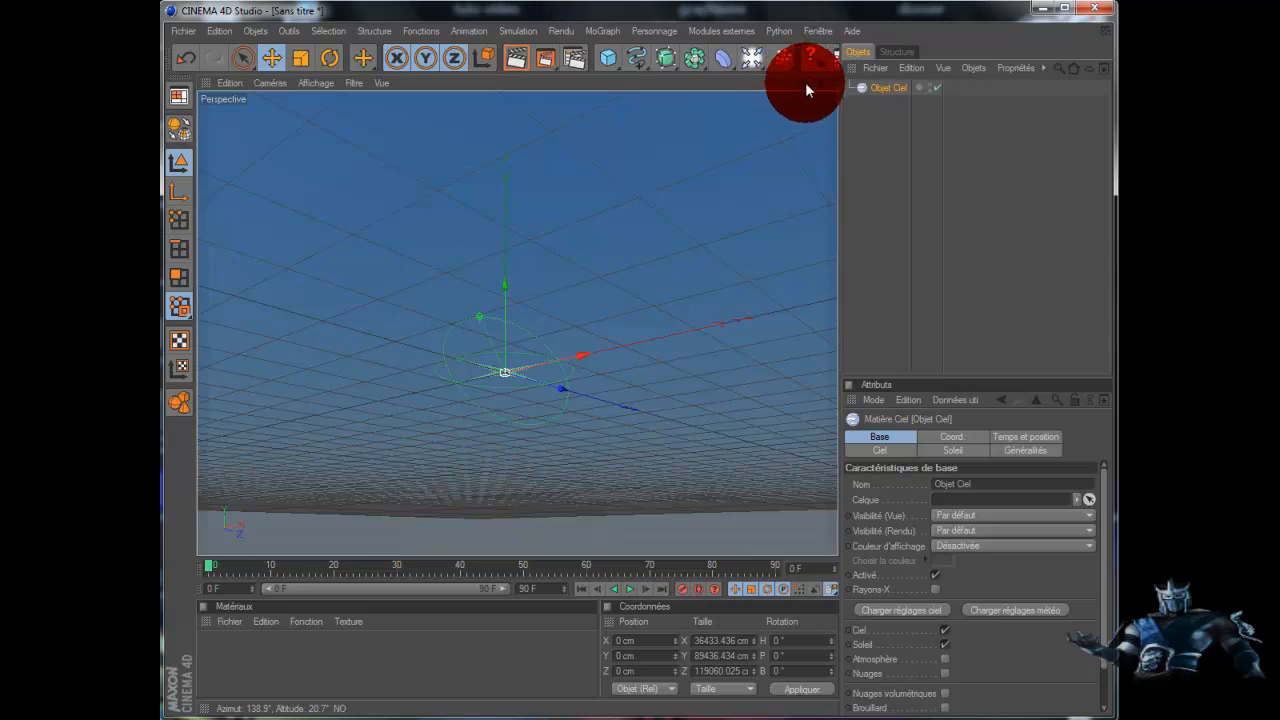
drag(822, 84, 616, 397)
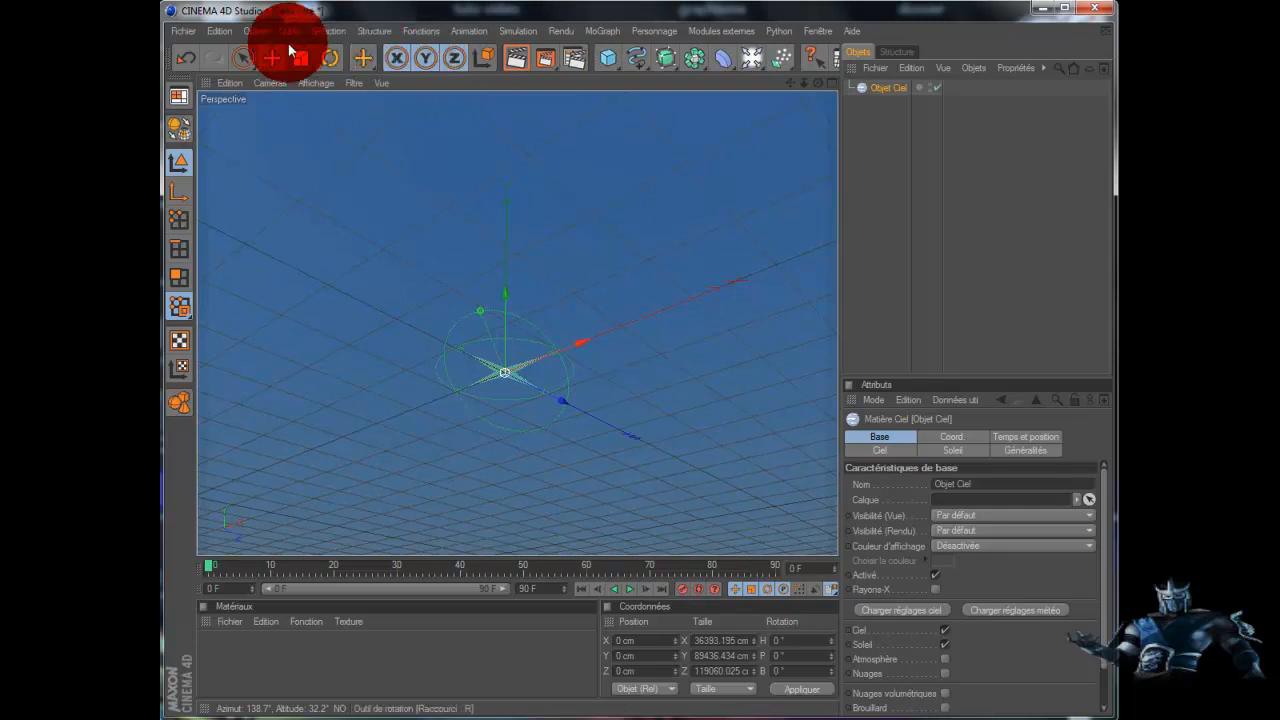
Step: Paint a cloud about 9000 x 3300 x 6300 cm high in the sky with the Outil Nuage
click(252, 31)
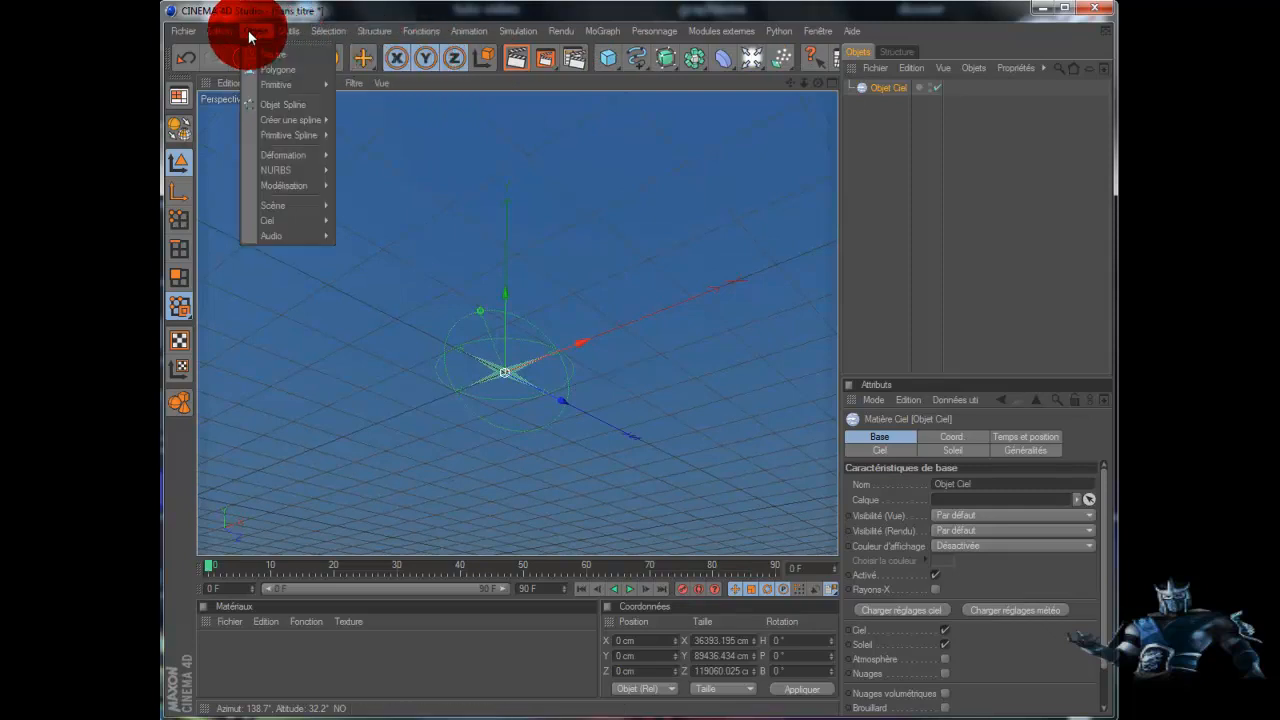
mouse_move(275, 220)
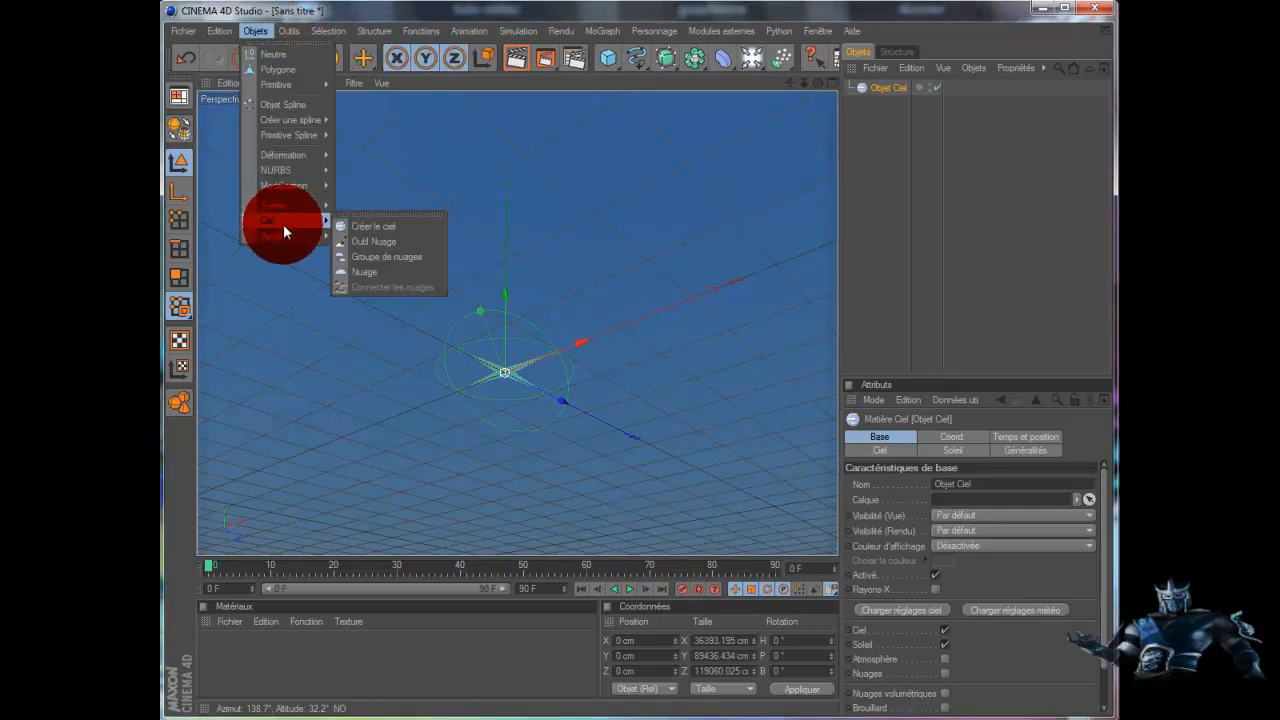
click(372, 242)
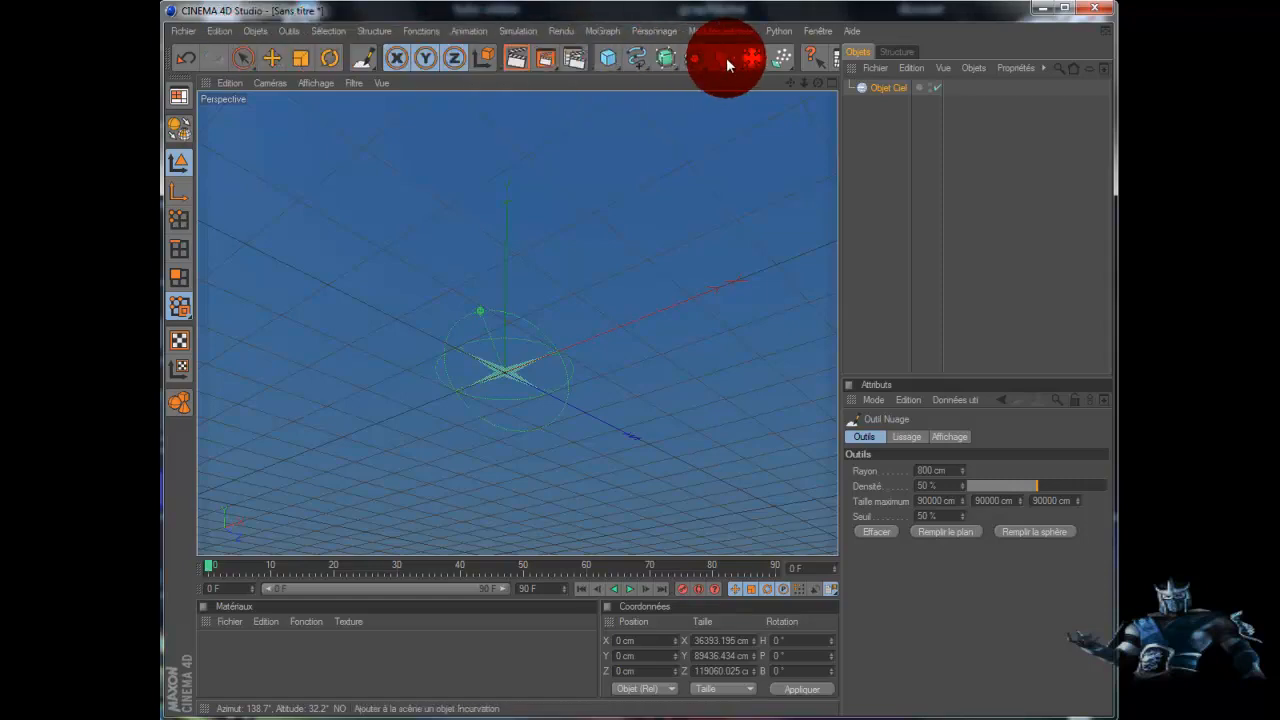
click(337, 231)
mouse_move(337, 229)
mouse_down()
mouse_move(500, 177)
mouse_move(716, 153)
mouse_move(749, 166)
mouse_move(657, 223)
mouse_move(410, 278)
mouse_move(257, 280)
mouse_move(257, 223)
mouse_move(275, 220)
mouse_up()
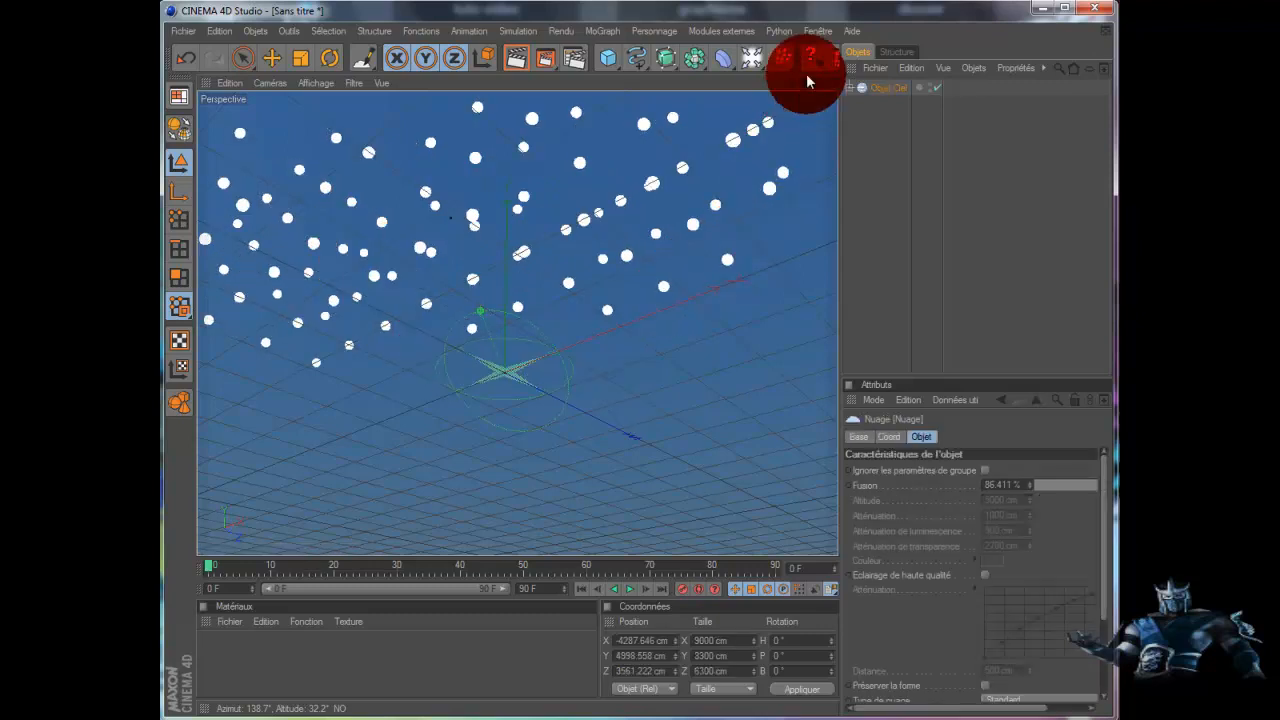
Step: Try to raise the Nuage object under the sky along its Y axis with the Move tool
click(271, 57)
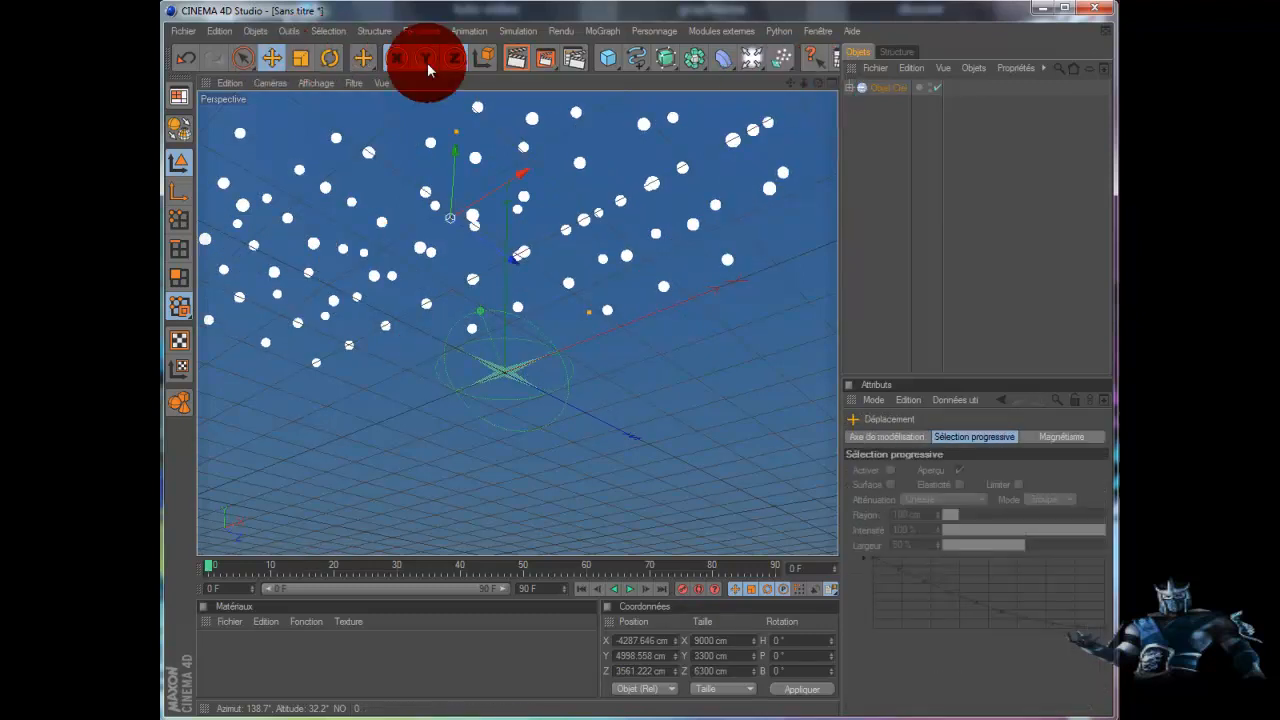
drag(816, 85, 616, 394)
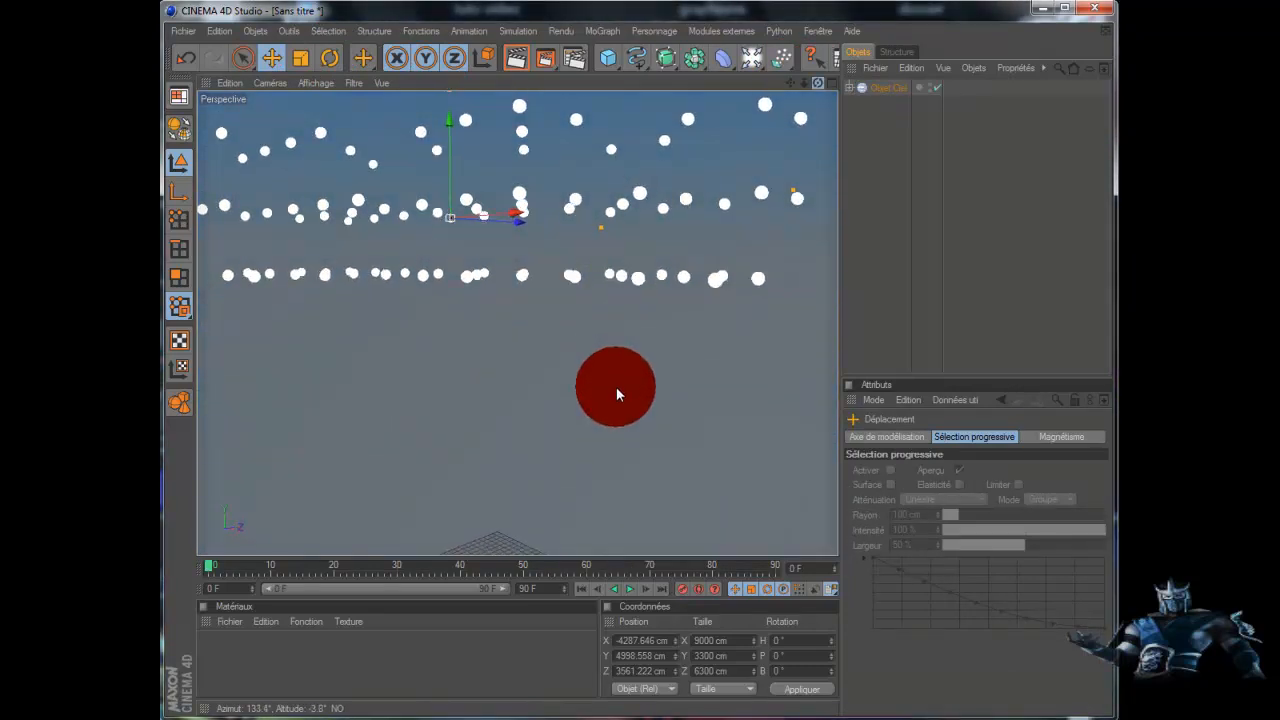
drag(449, 119, 616, 397)
click(449, 117)
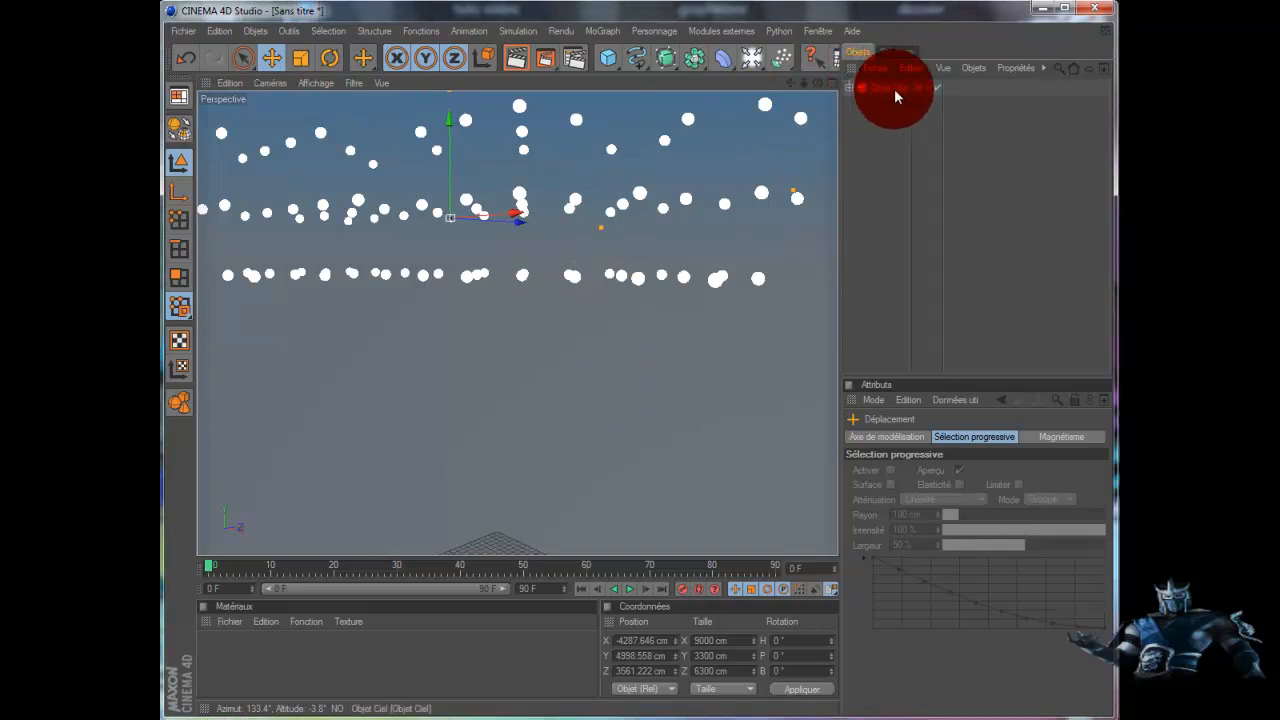
click(849, 87)
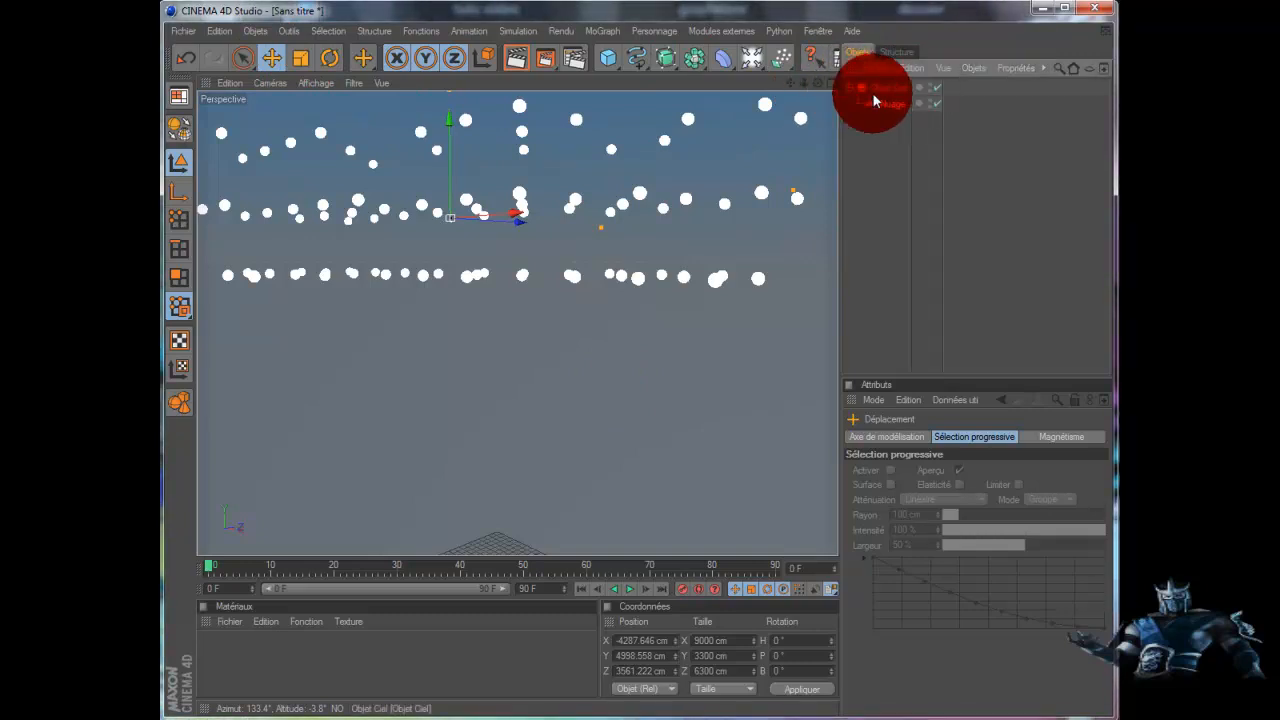
click(890, 103)
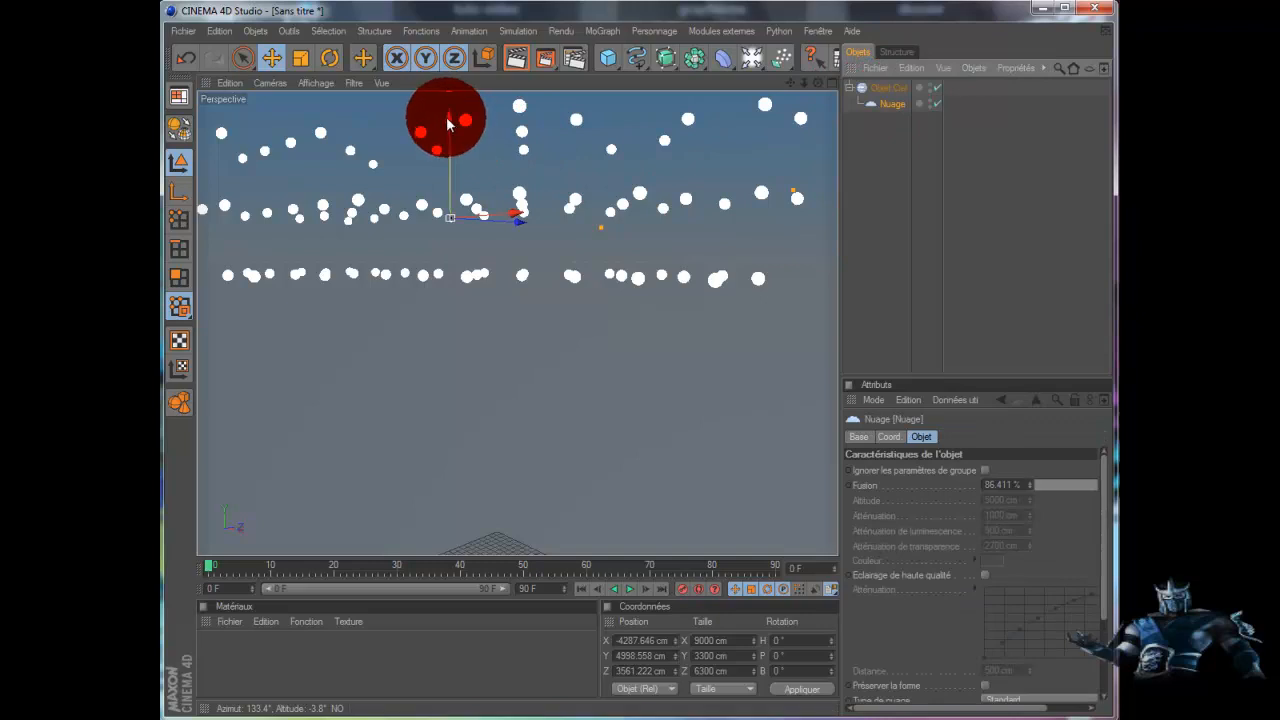
drag(448, 123, 447, 92)
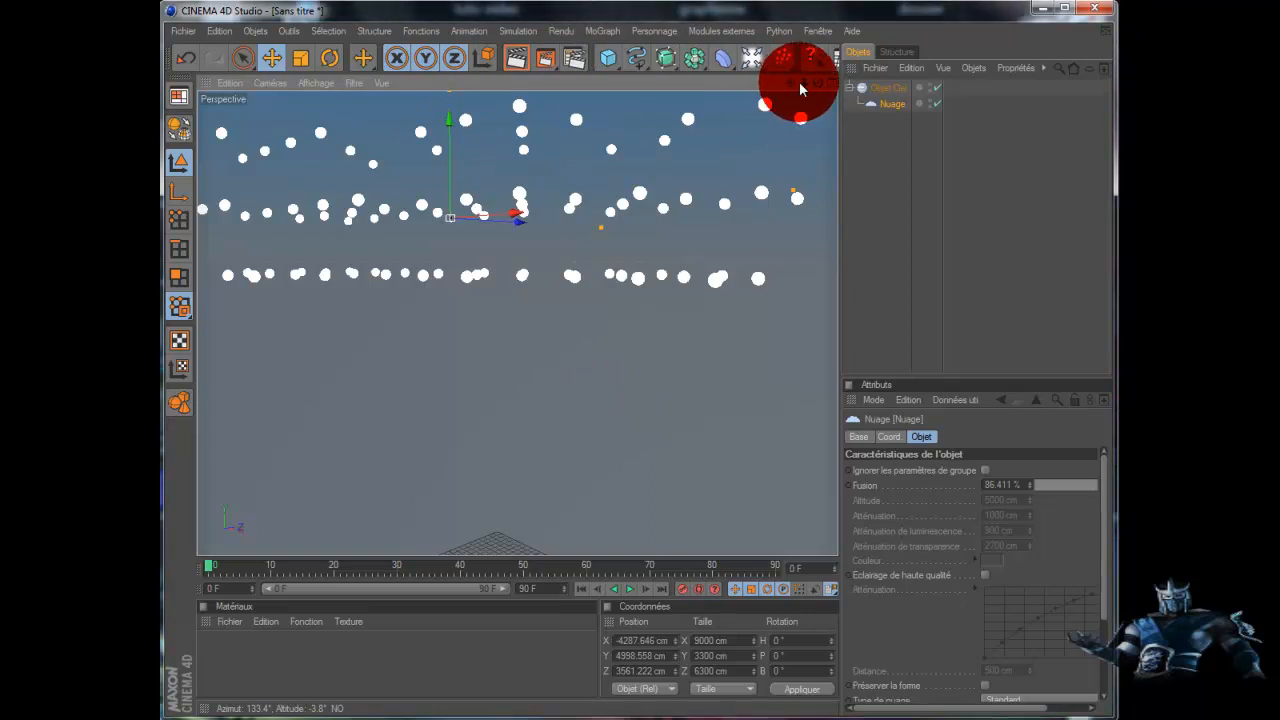
Step: Look through the cloud's base, coordinate and object properties and the sky object's Ciel settings
drag(616, 388, 804, 82)
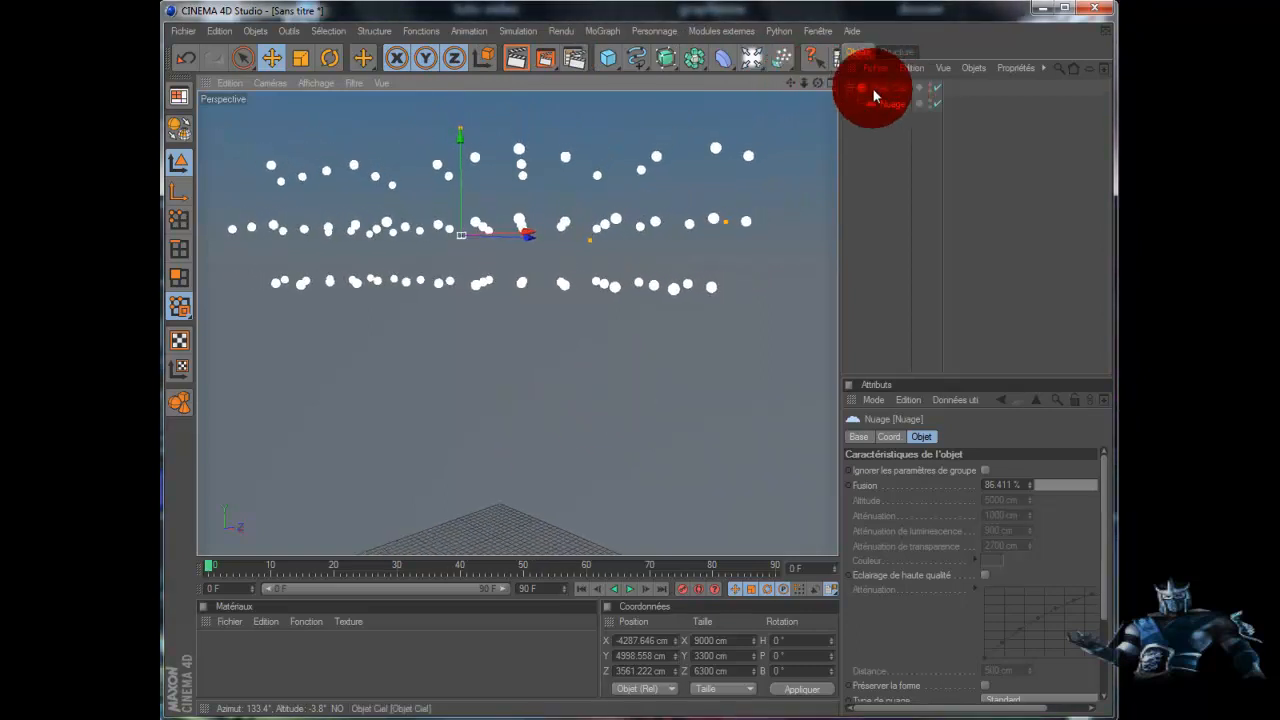
click(896, 421)
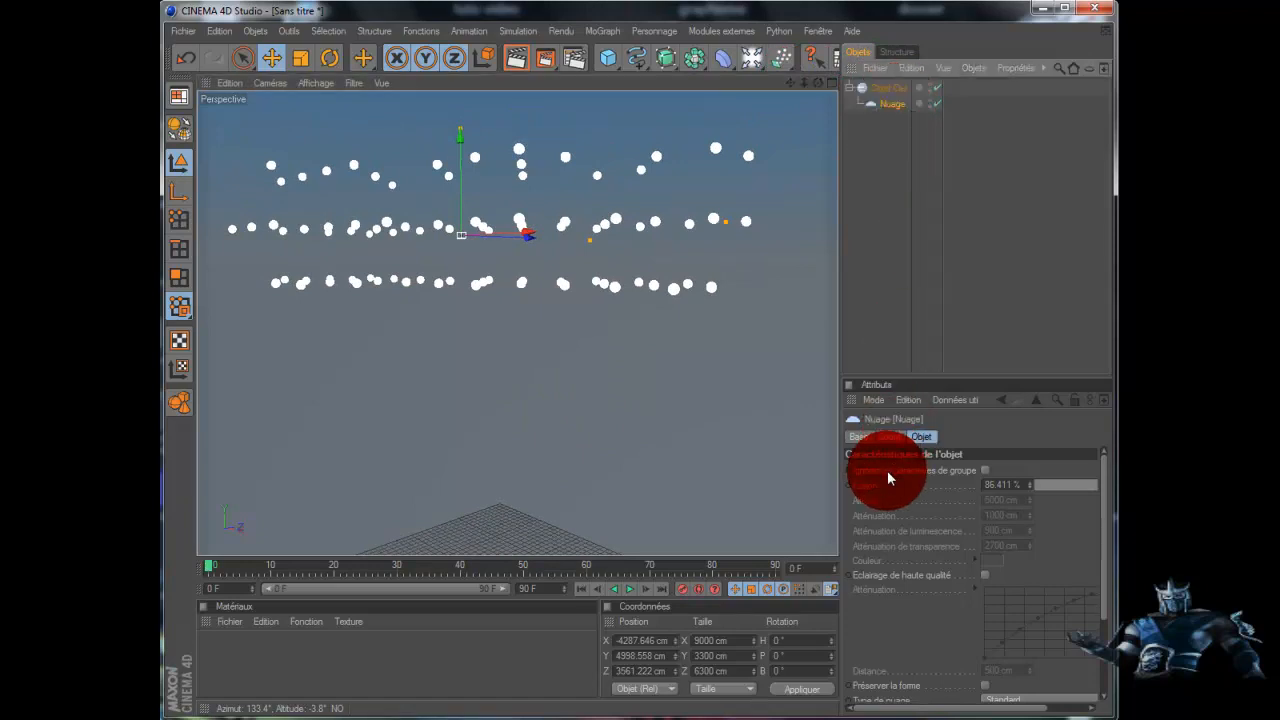
click(888, 437)
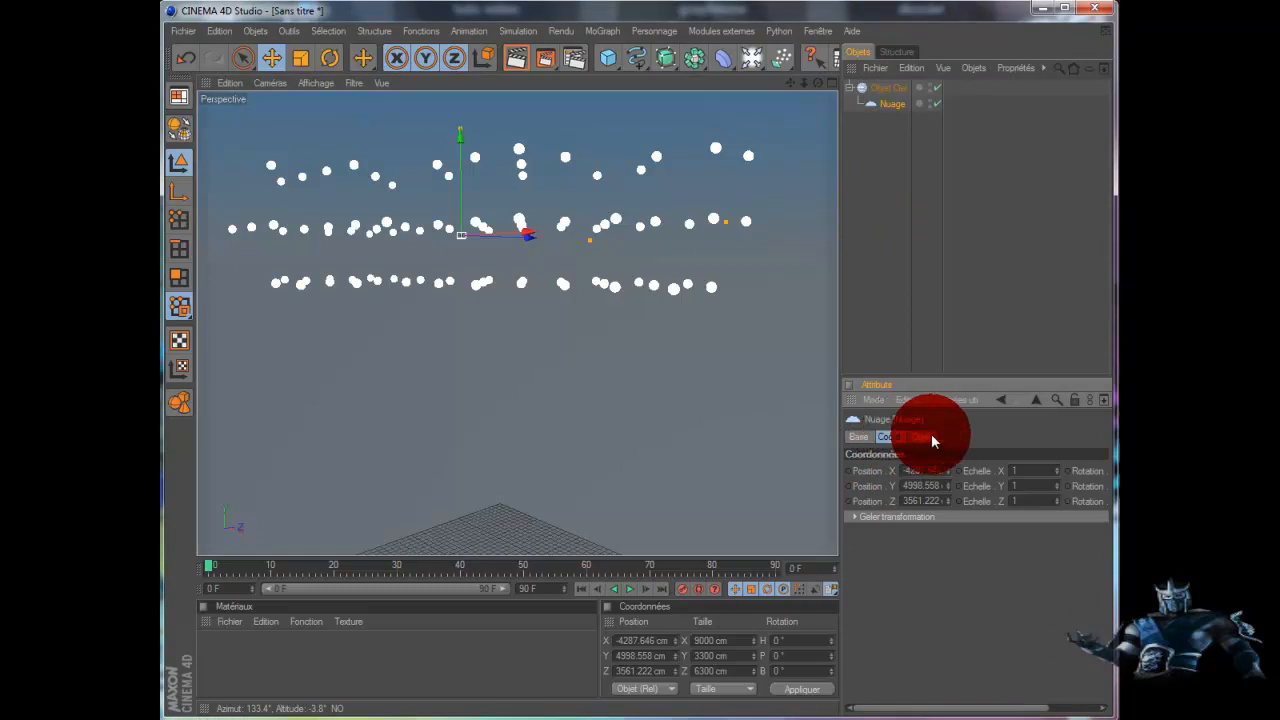
click(922, 439)
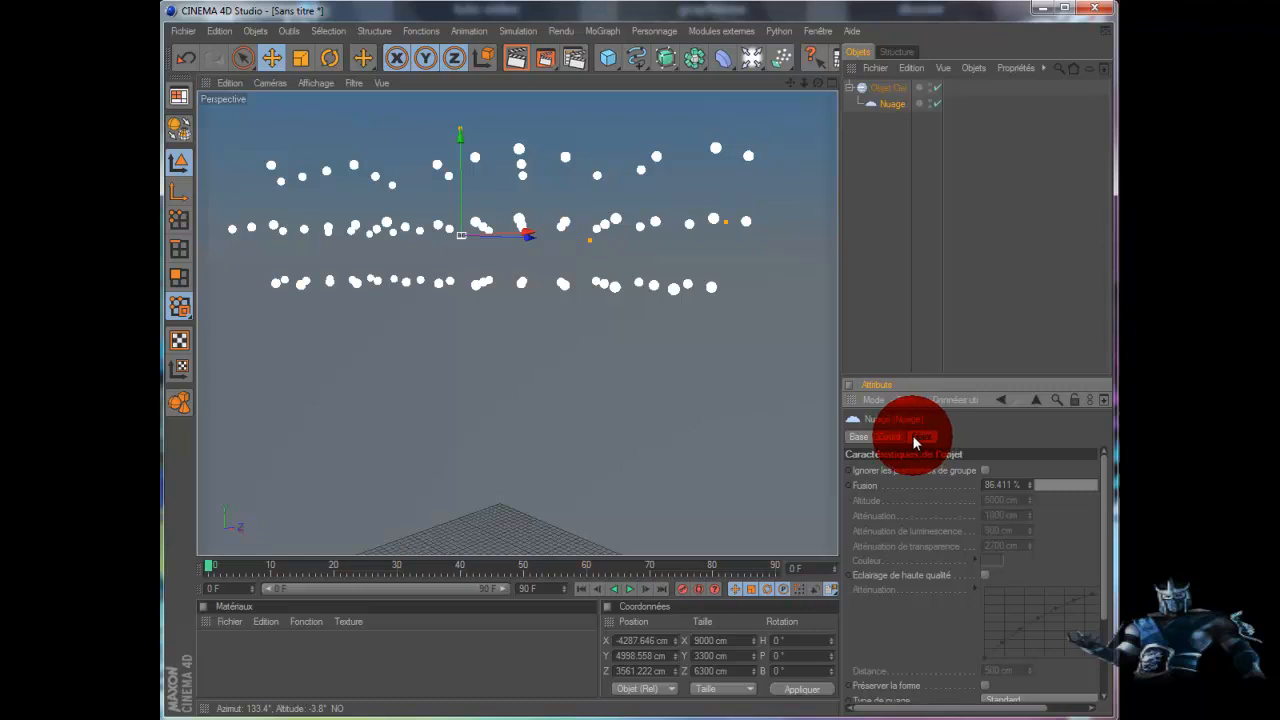
click(855, 437)
click(888, 438)
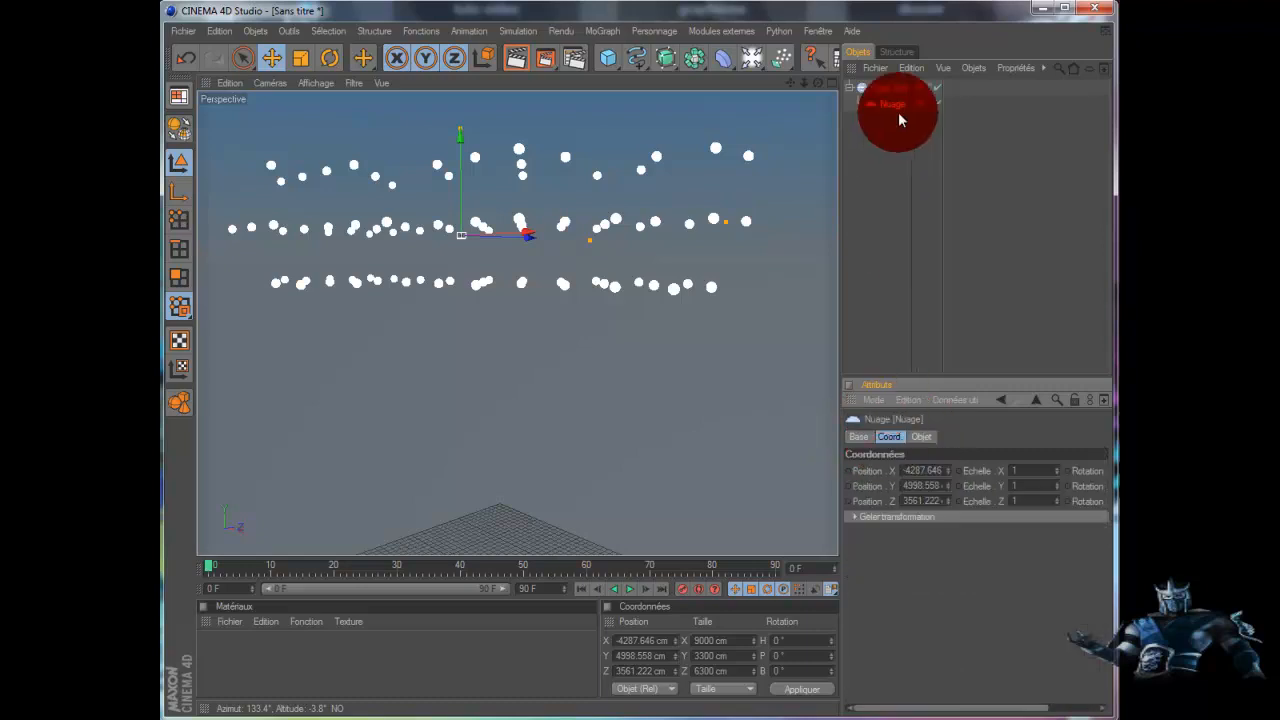
click(889, 90)
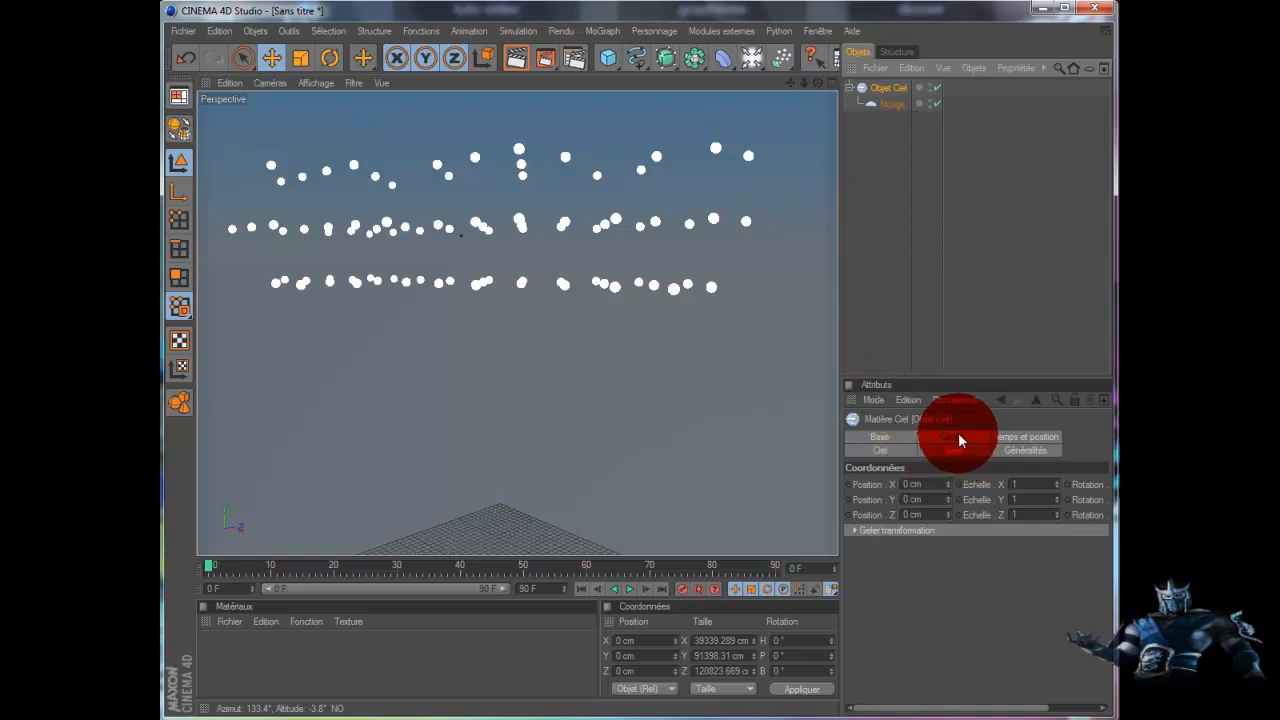
click(888, 449)
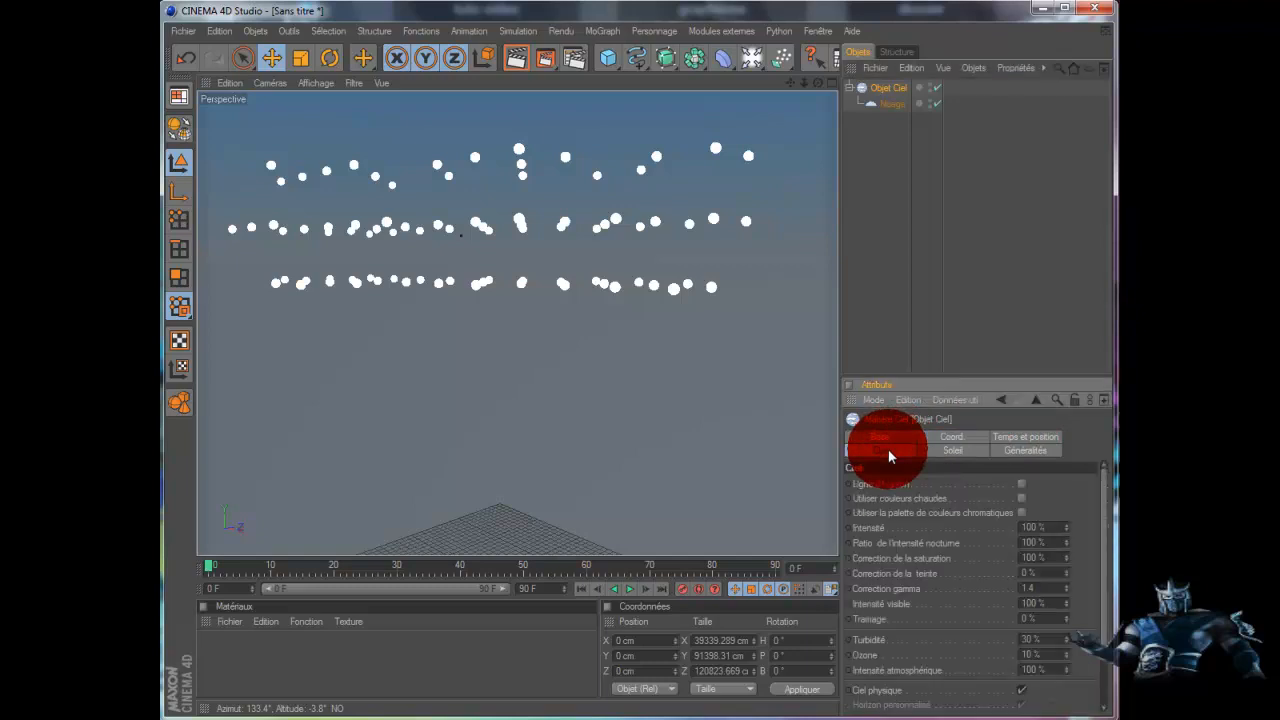
Step: Make the Nuage object ignore the group parameters and set its altitude to 3431 cm
click(888, 104)
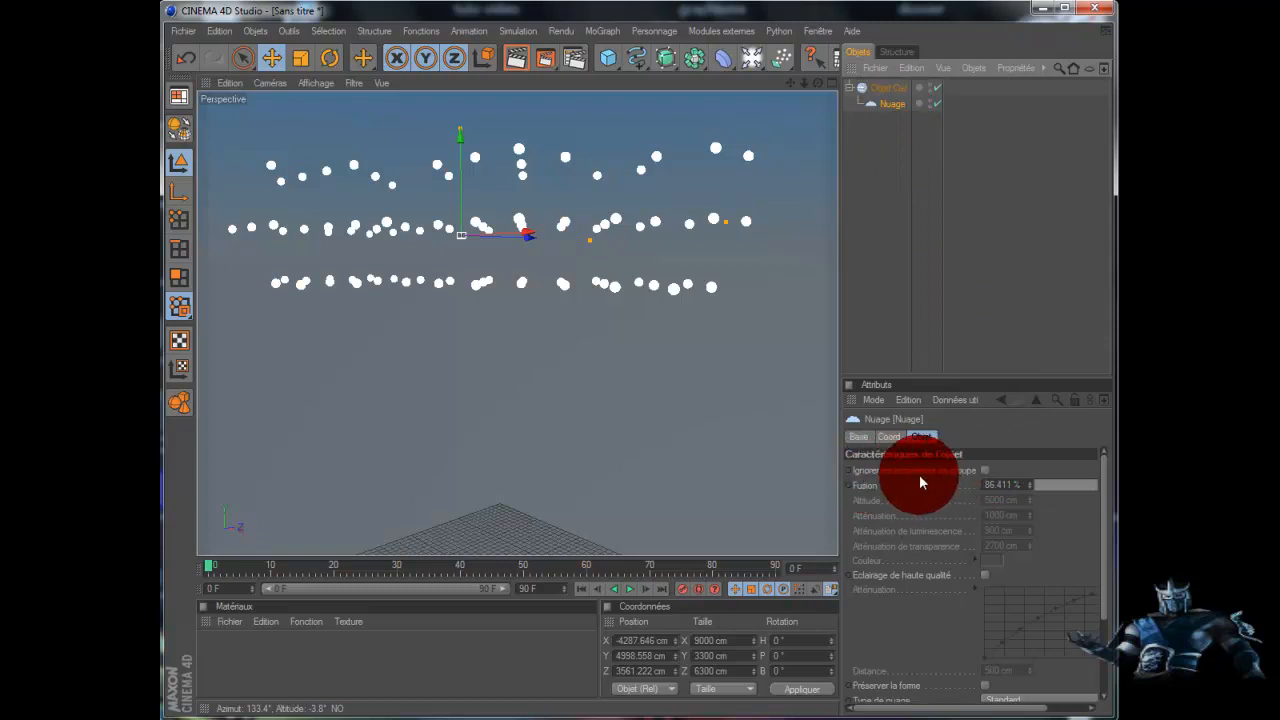
click(983, 468)
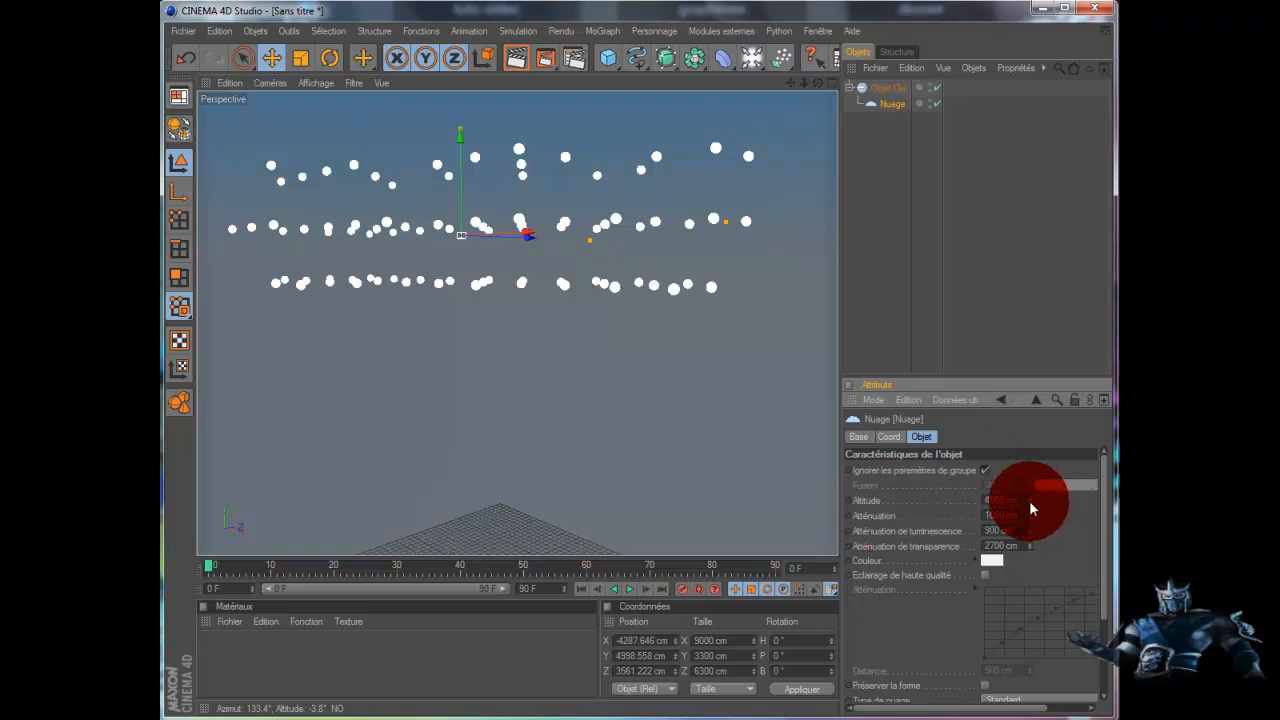
mouse_move(1030, 501)
mouse_down()
mouse_move(934, 547)
mouse_move(900, 632)
mouse_move(1029, 500)
mouse_move(1012, 521)
mouse_move(1126, 219)
mouse_move(1042, 508)
mouse_up()
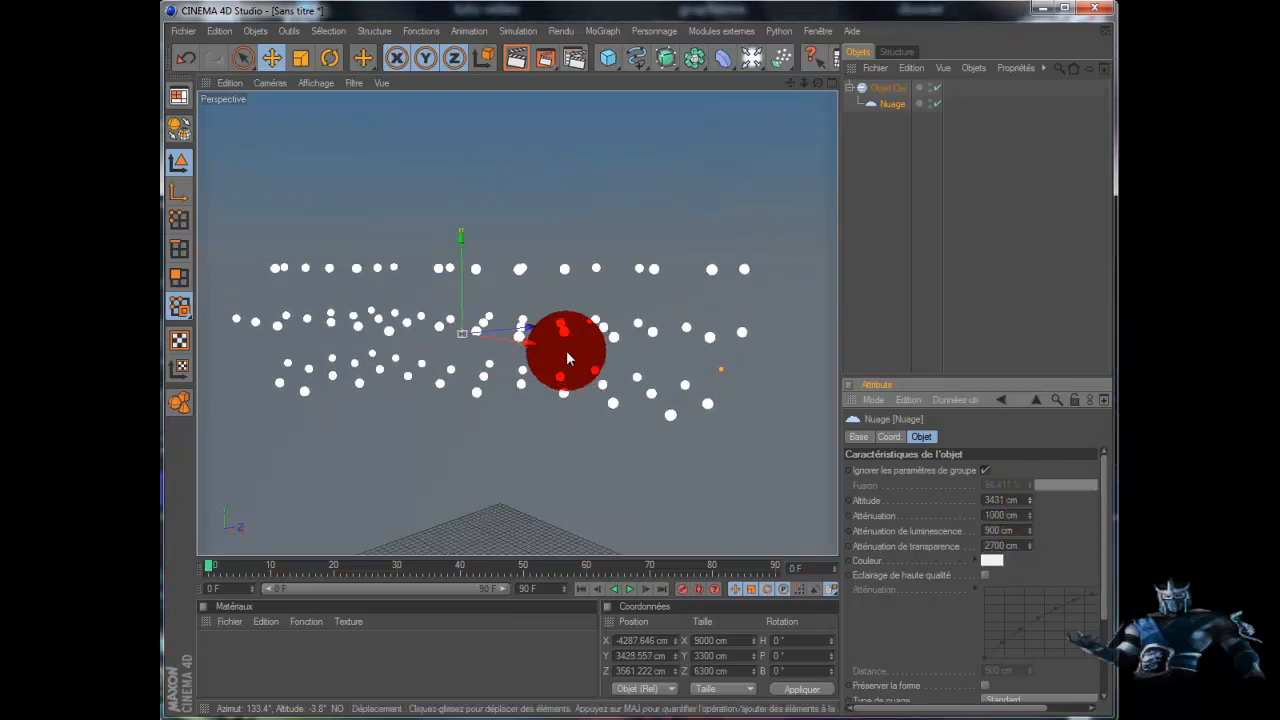
Step: Shift the cloud horizontally to about X -3898 cm, Z 3466 cm and render the perspective view
drag(533, 342, 614, 380)
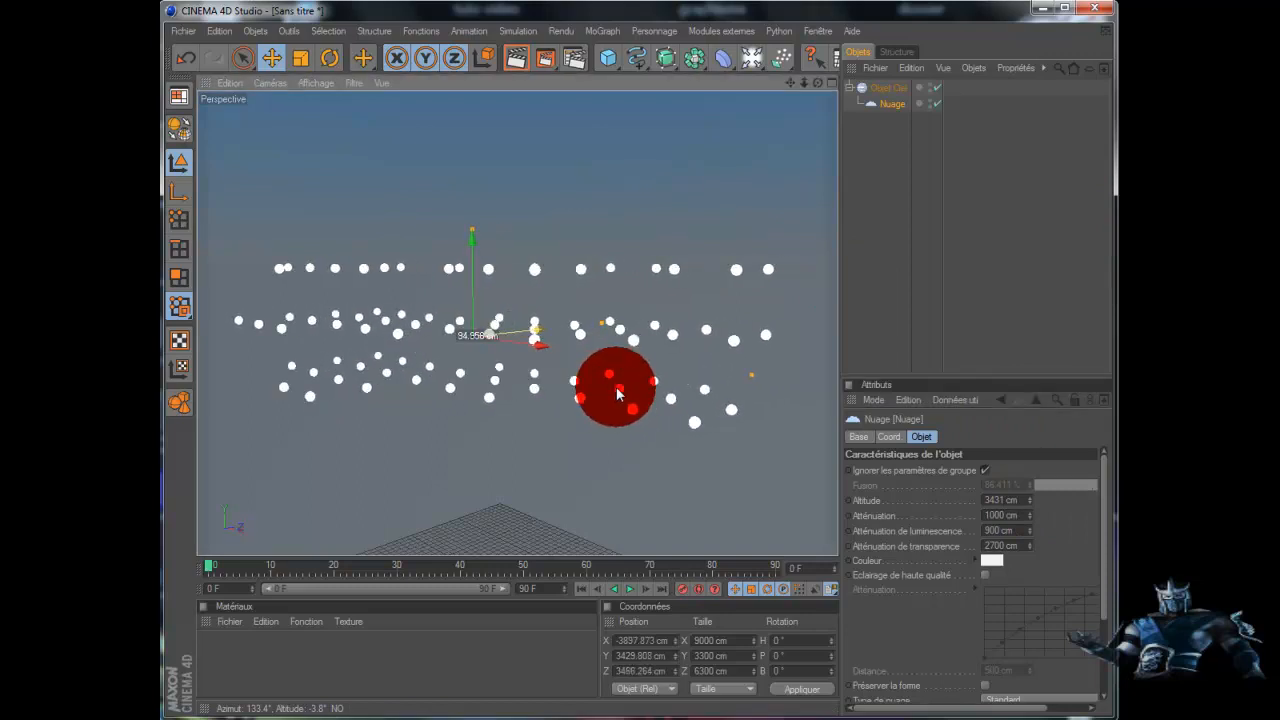
click(516, 58)
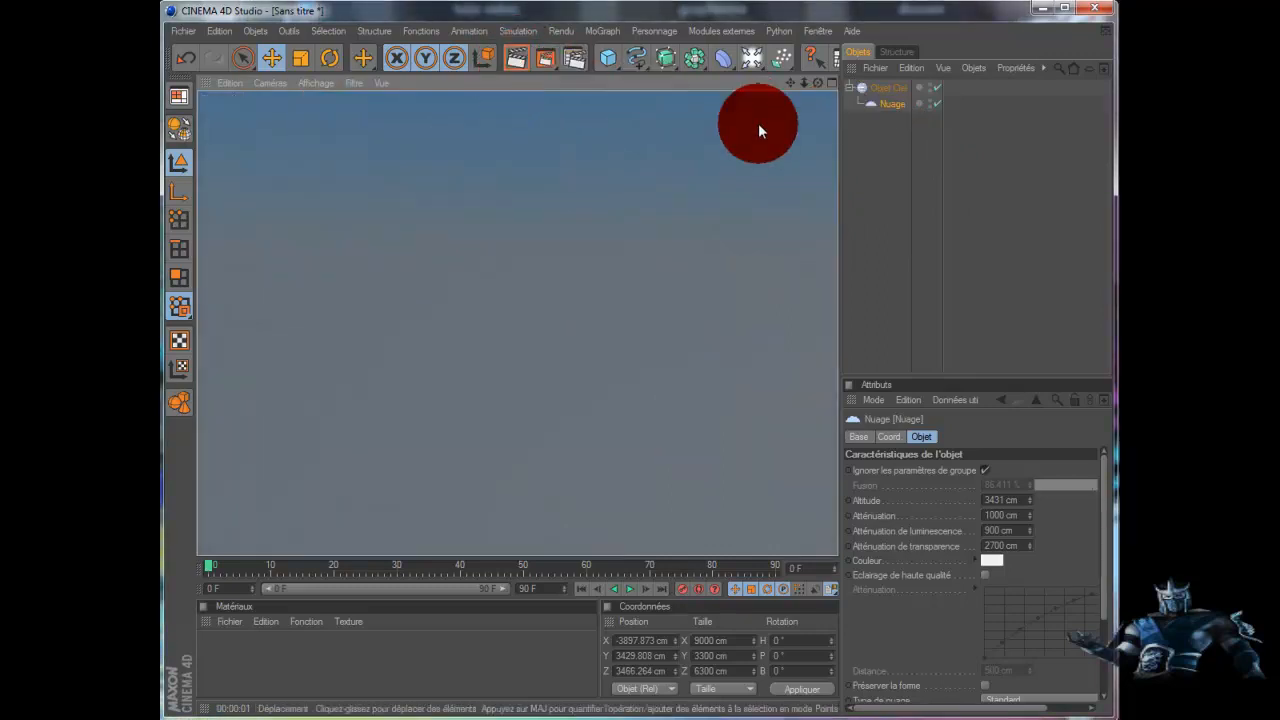
click(894, 103)
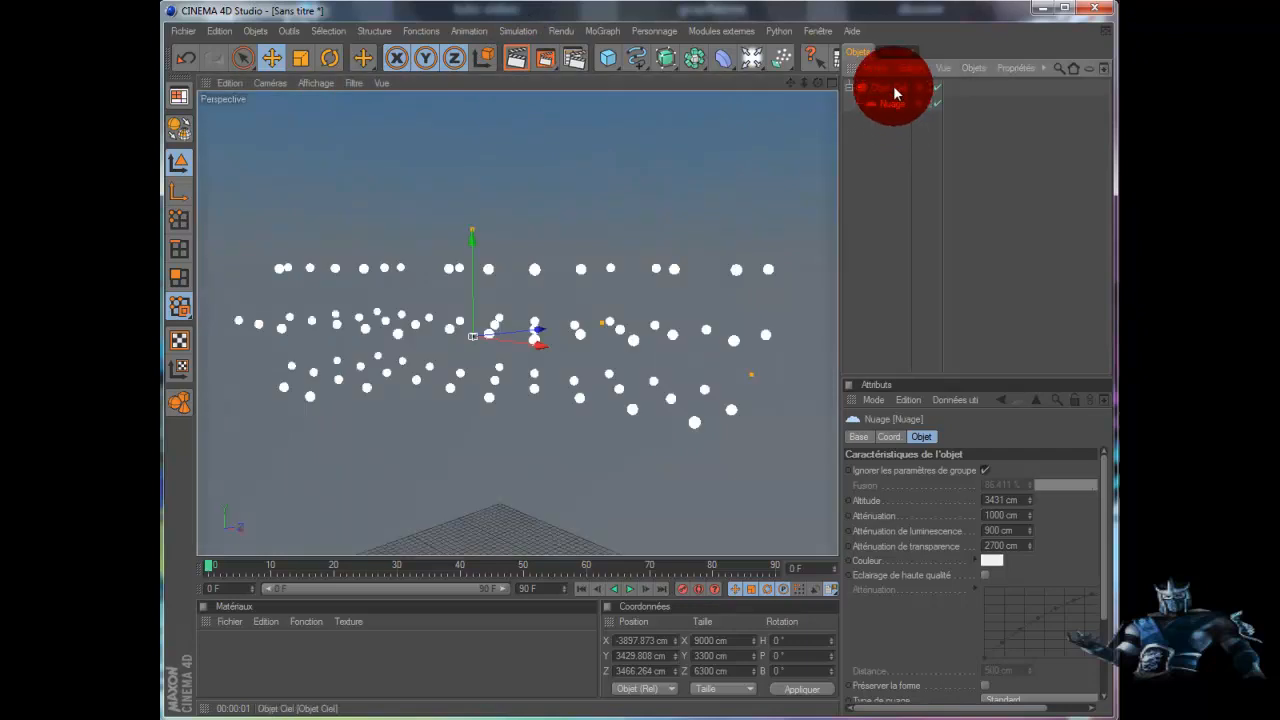
Step: Display the sky object's Ciel settings and enlarge the attributes area until they all fit
click(887, 86)
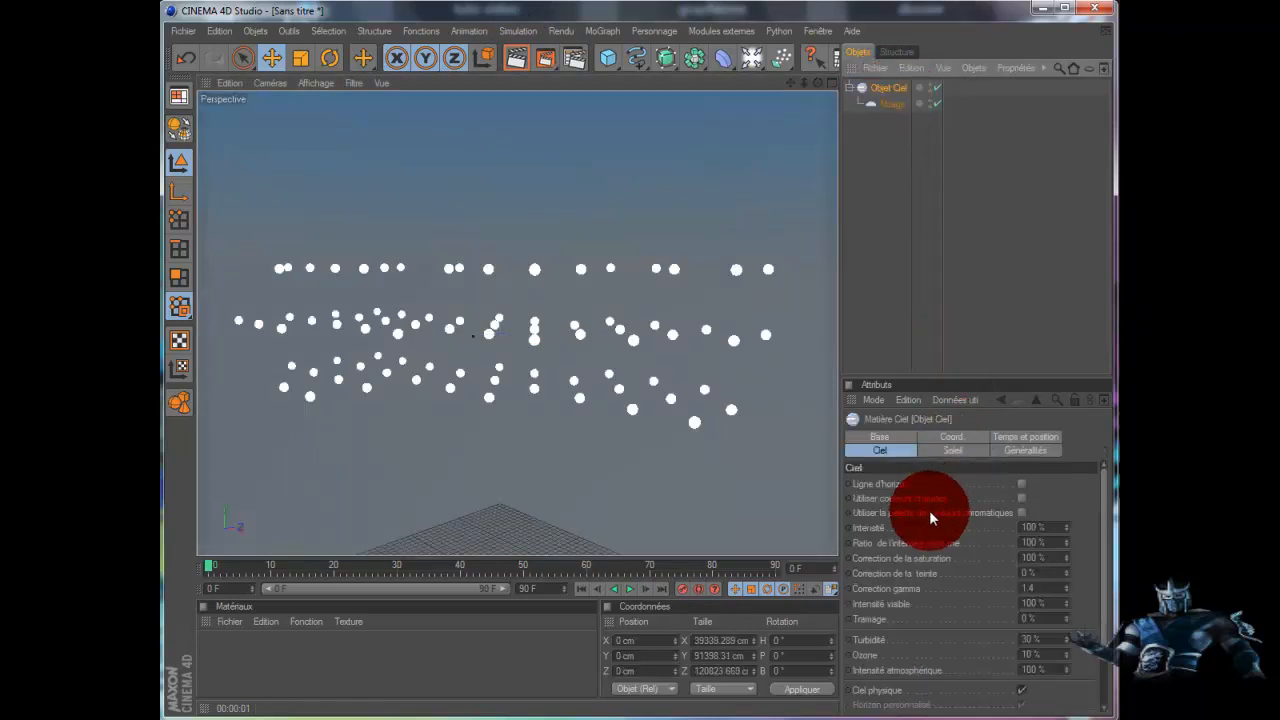
scroll(952, 542, down, 3)
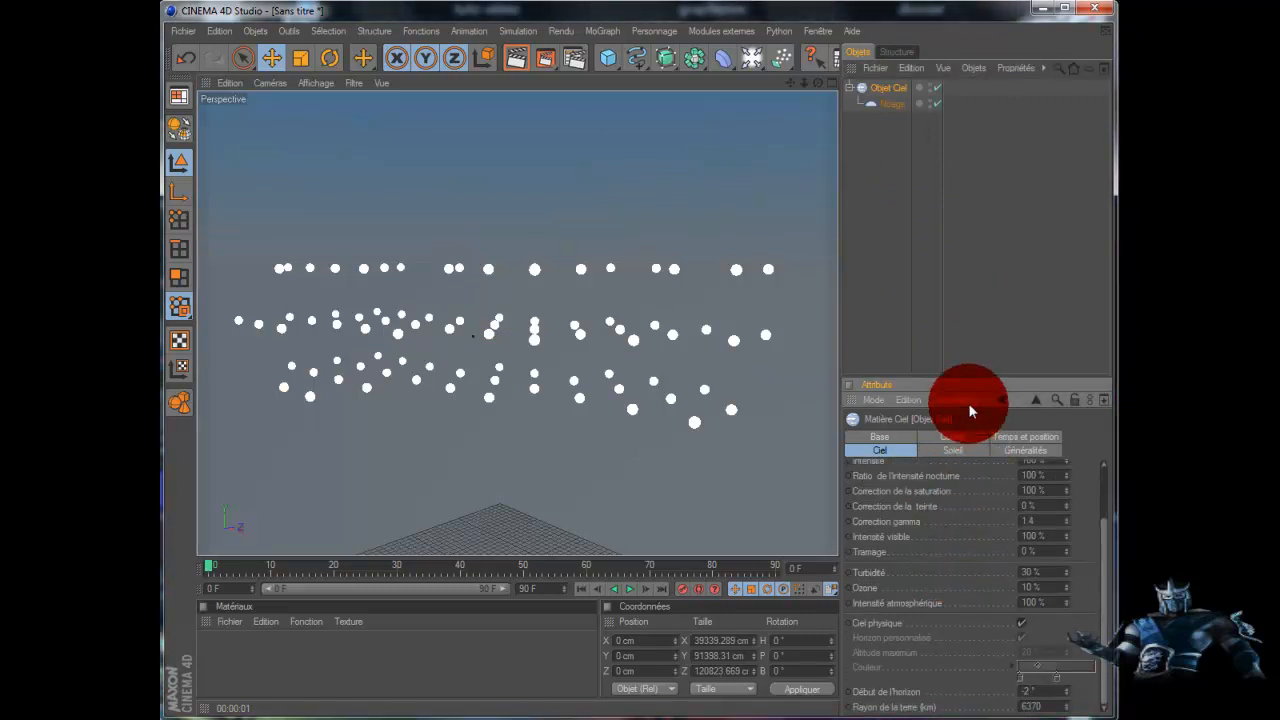
drag(961, 378, 960, 218)
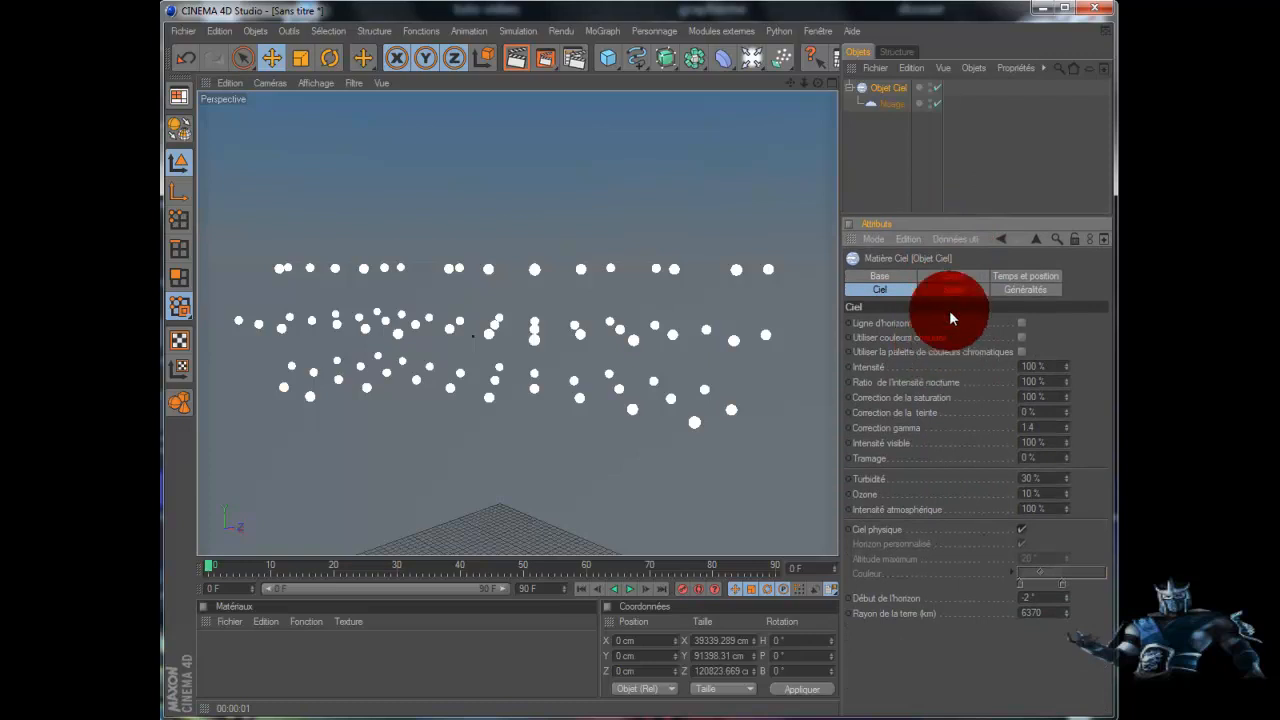
Step: Review the sky object's property pages, enable its Nuages volumétriques option in the base properties and render the perspective view
click(949, 277)
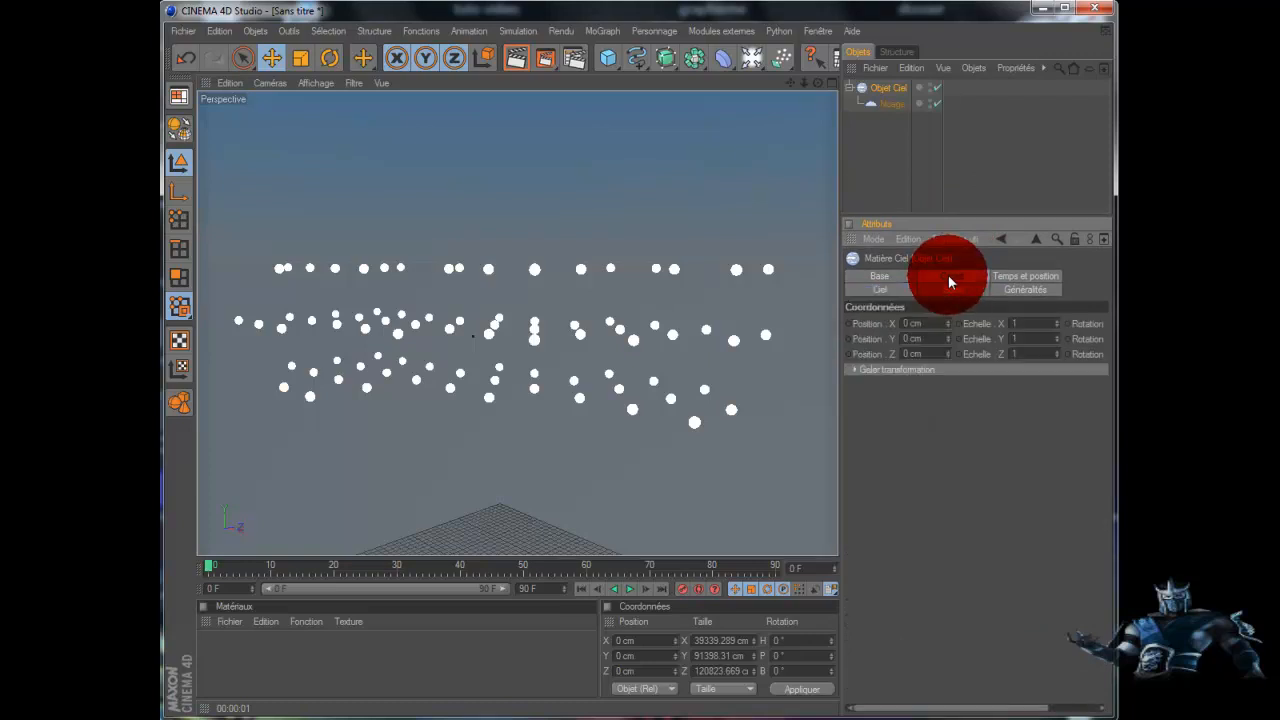
click(1019, 275)
click(894, 289)
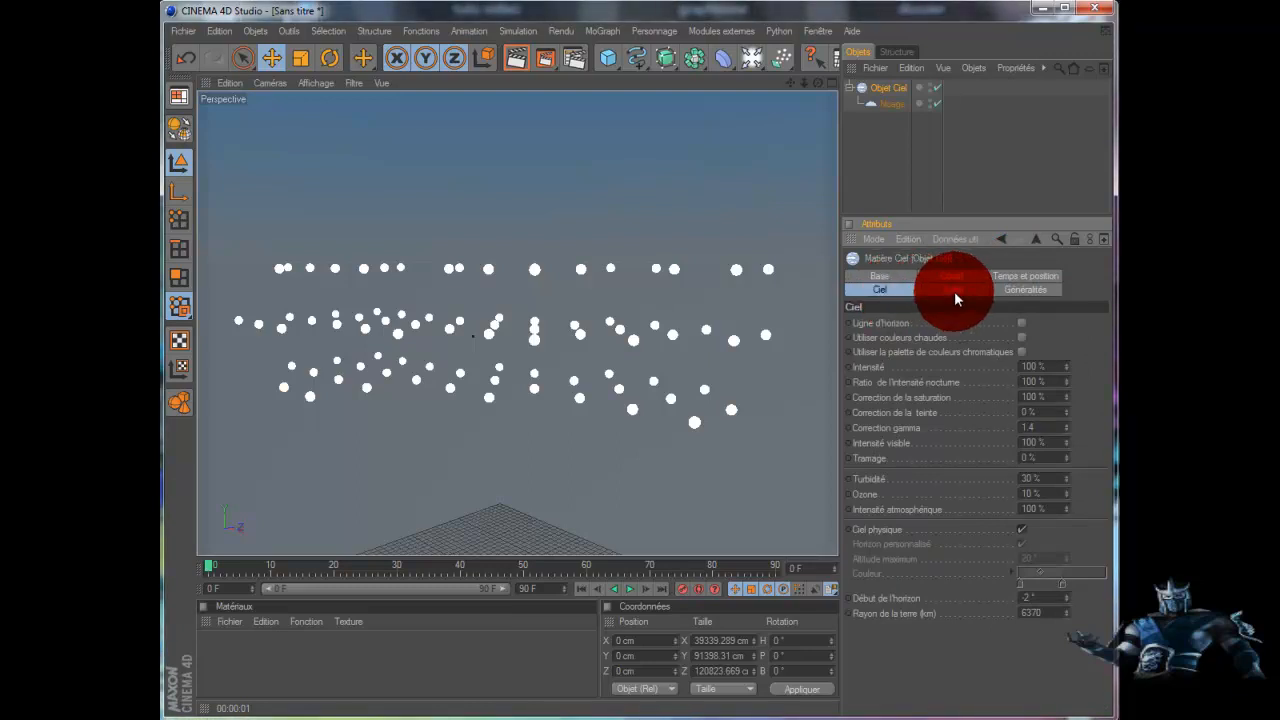
click(886, 276)
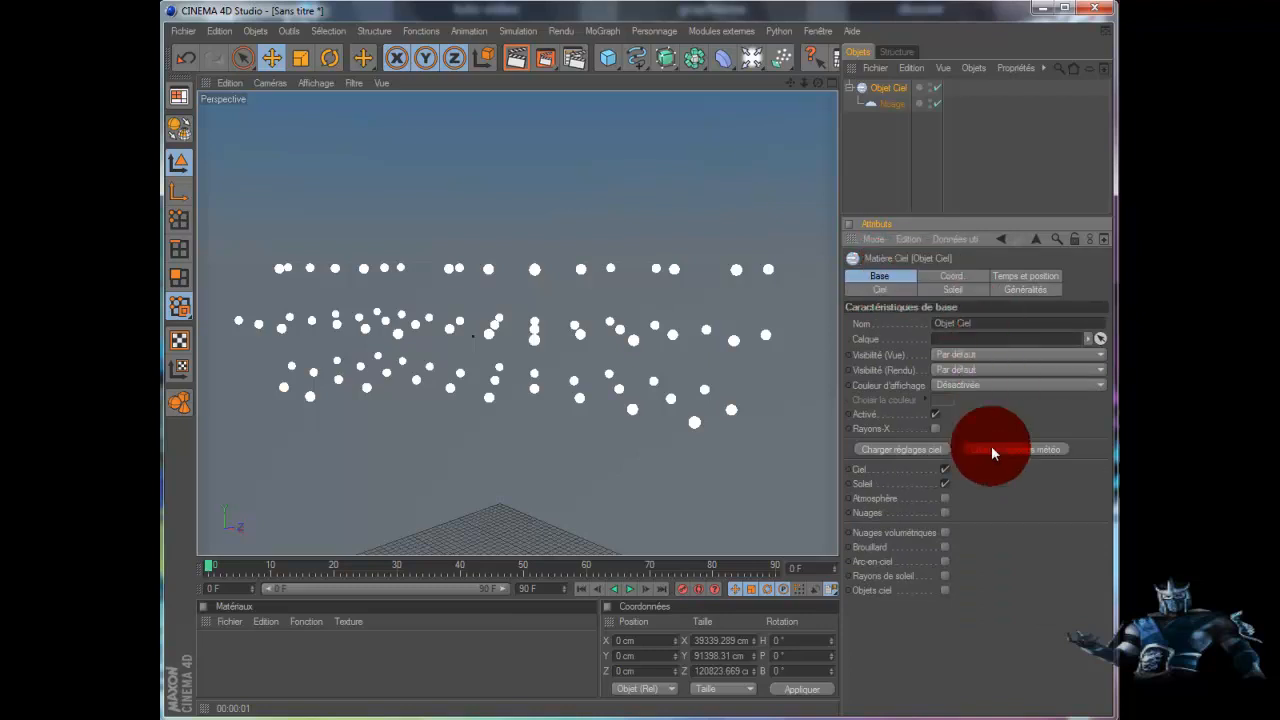
click(944, 532)
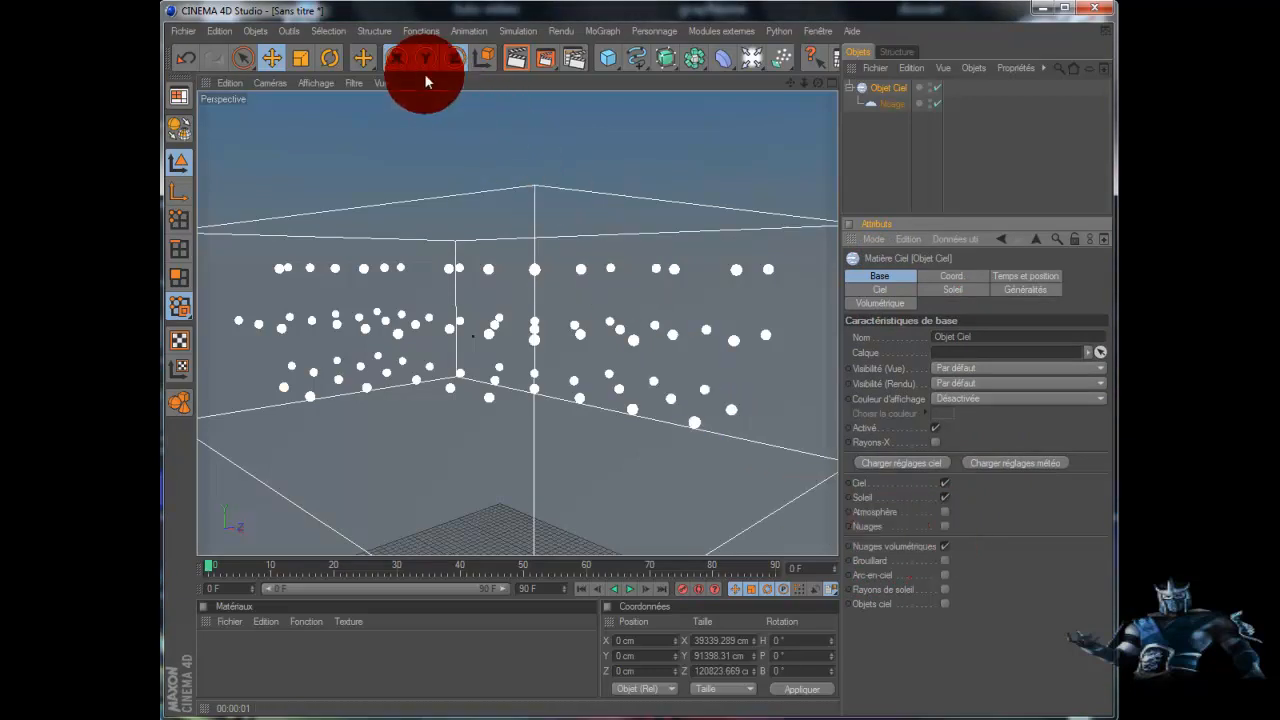
click(514, 60)
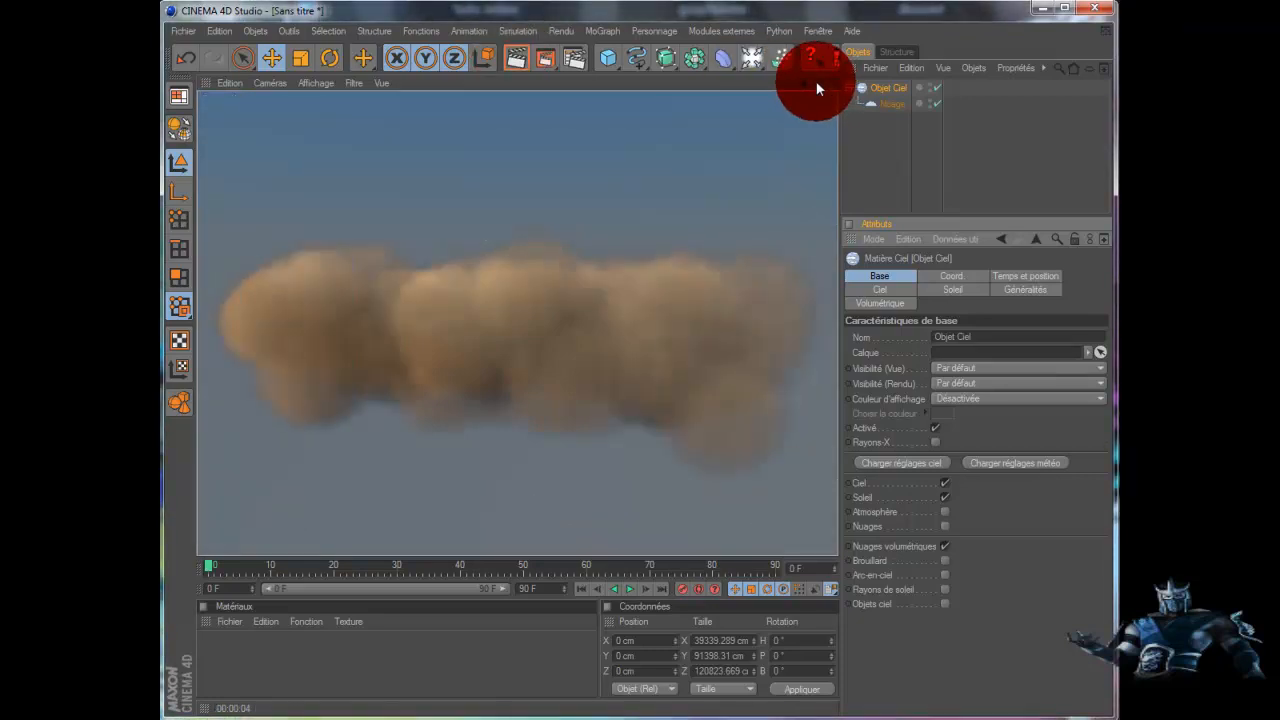
Step: Paint a second cloud of about 12300 x 3300 x 4350 cm with the Outil Nuage, seen from above, and render both clouds from a low viewpoint
mouse_move(805, 83)
mouse_down()
mouse_move(617, 388)
mouse_move(551, 447)
mouse_move(598, 410)
mouse_move(810, 105)
mouse_up()
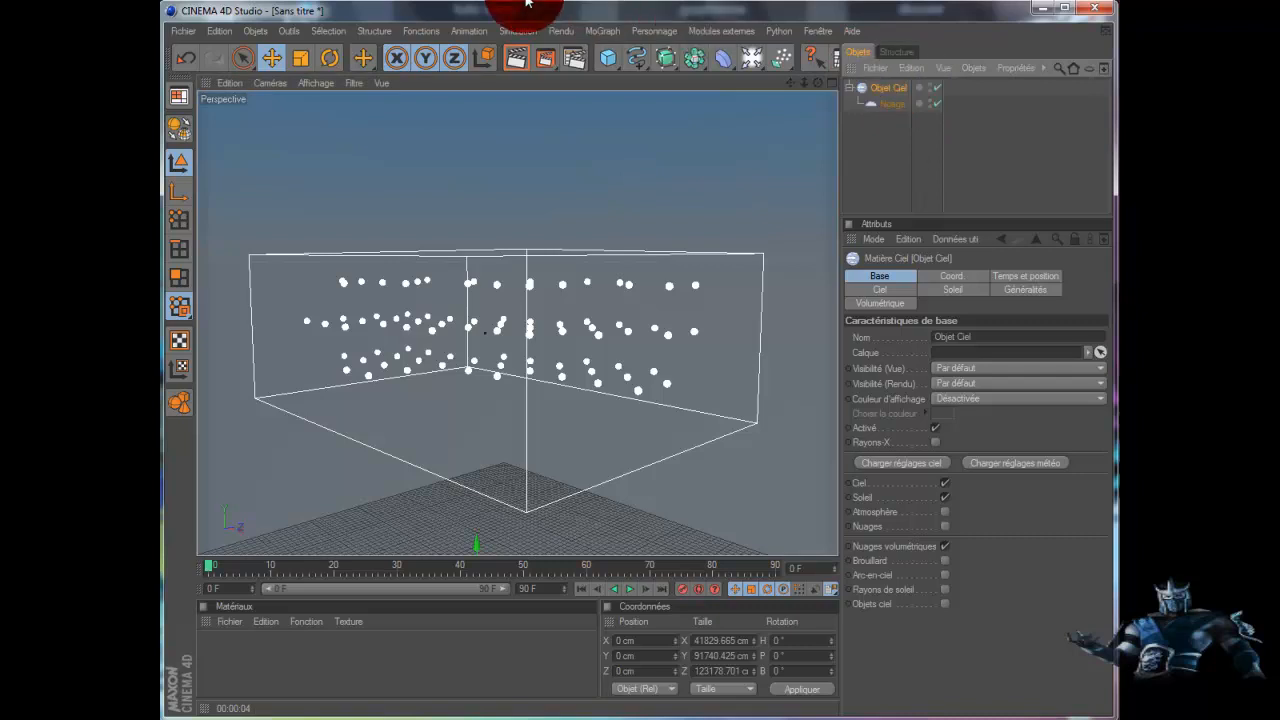
click(253, 31)
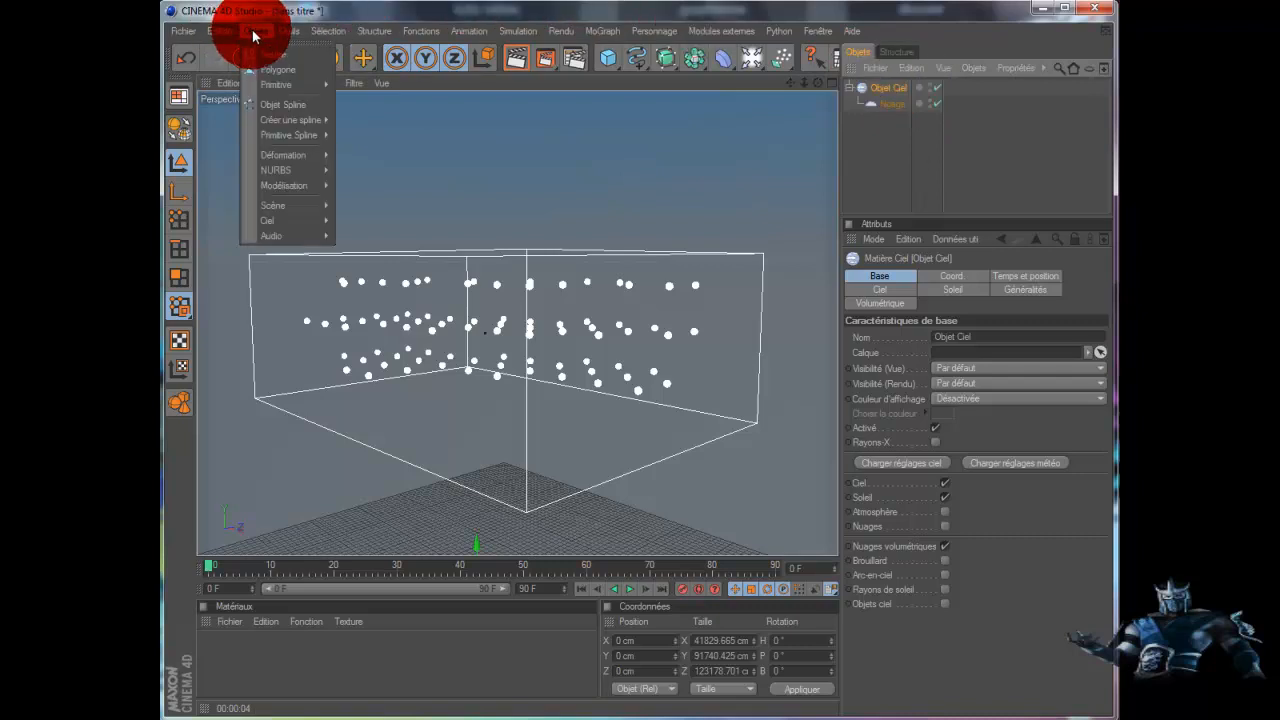
mouse_move(291, 225)
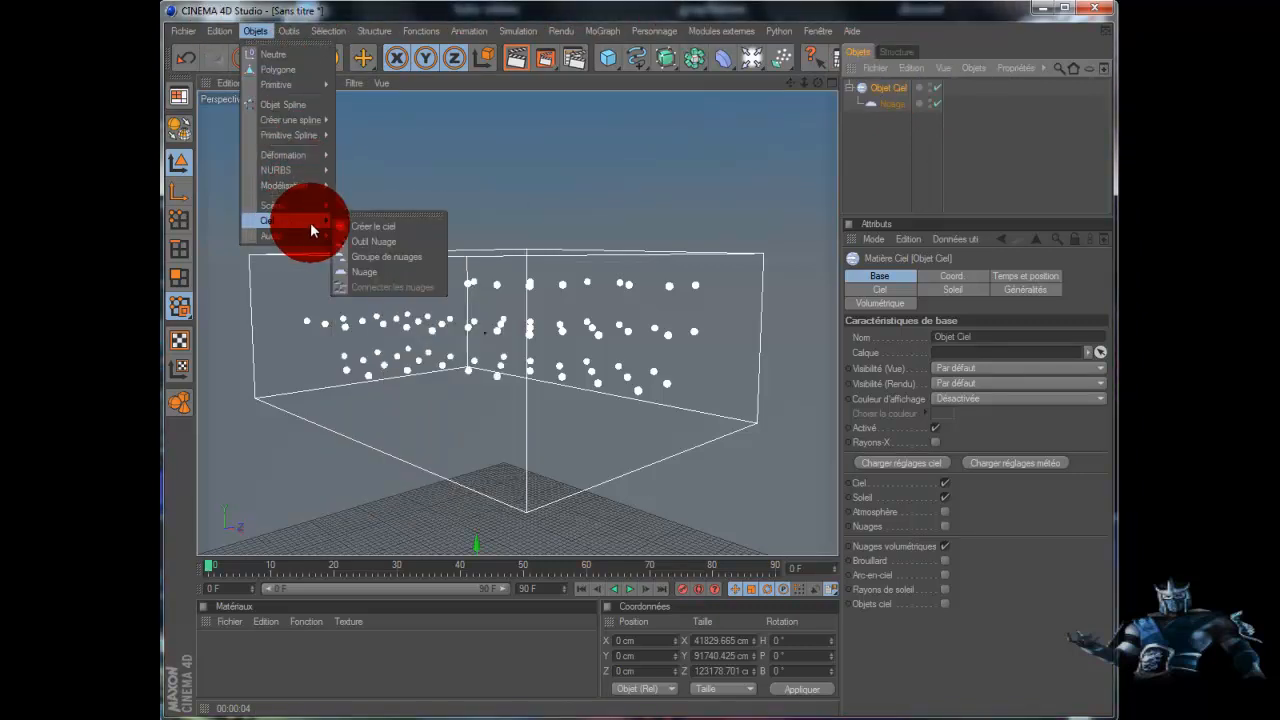
click(413, 242)
drag(616, 388, 395, 184)
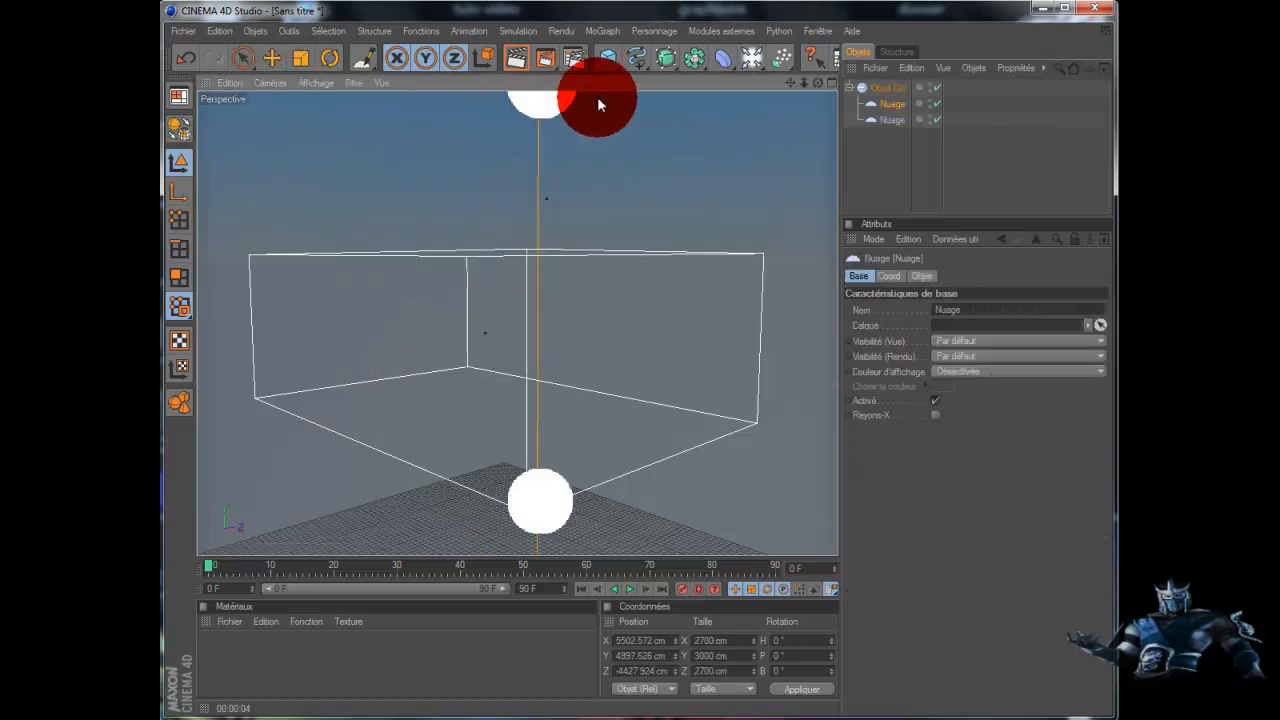
click(186, 59)
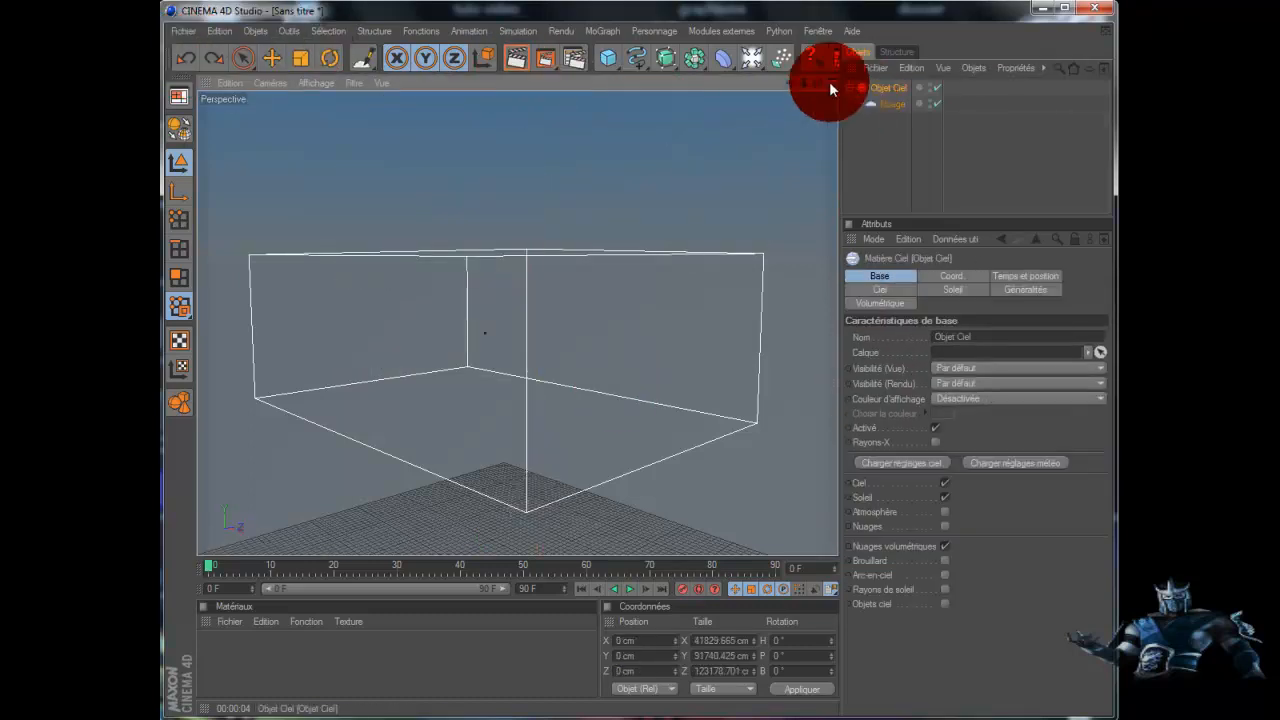
mouse_move(817, 83)
mouse_down()
mouse_move(616, 388)
mouse_move(608, 445)
mouse_move(617, 386)
mouse_move(787, 96)
mouse_up()
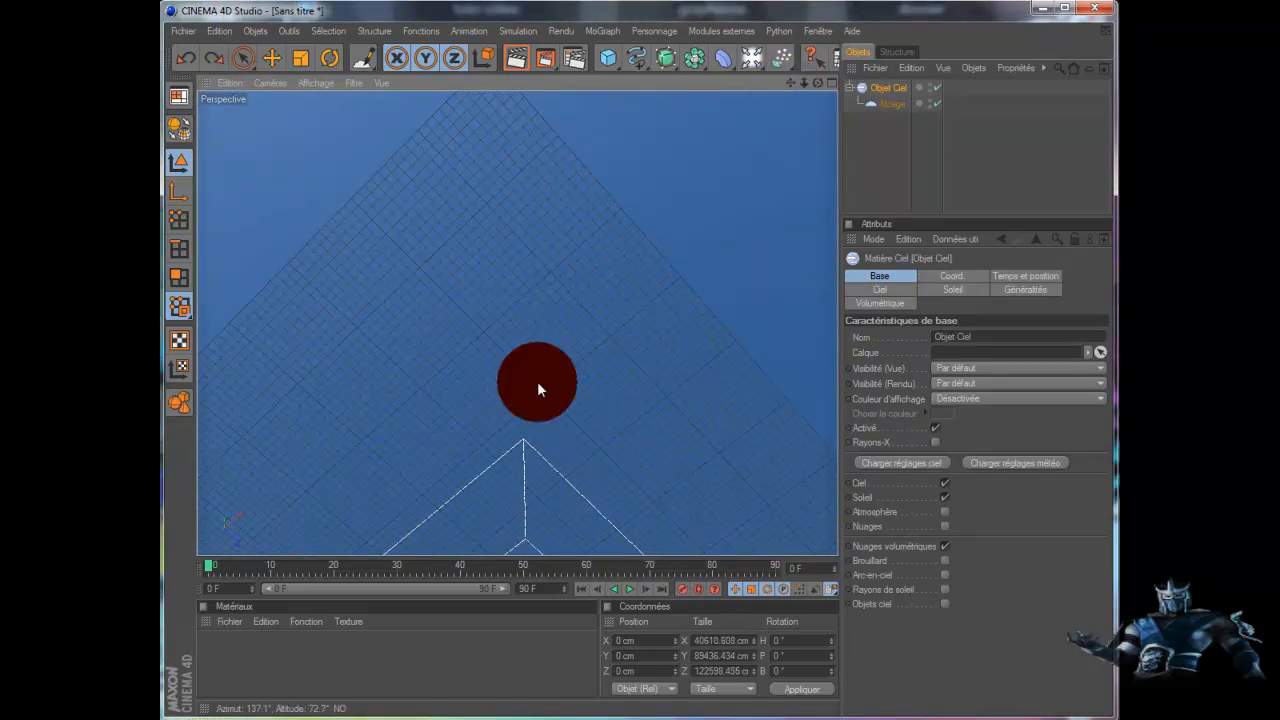
mouse_move(362, 442)
mouse_down()
mouse_move(631, 374)
mouse_move(606, 380)
mouse_move(614, 388)
mouse_move(257, 443)
mouse_move(229, 466)
mouse_move(337, 441)
mouse_up()
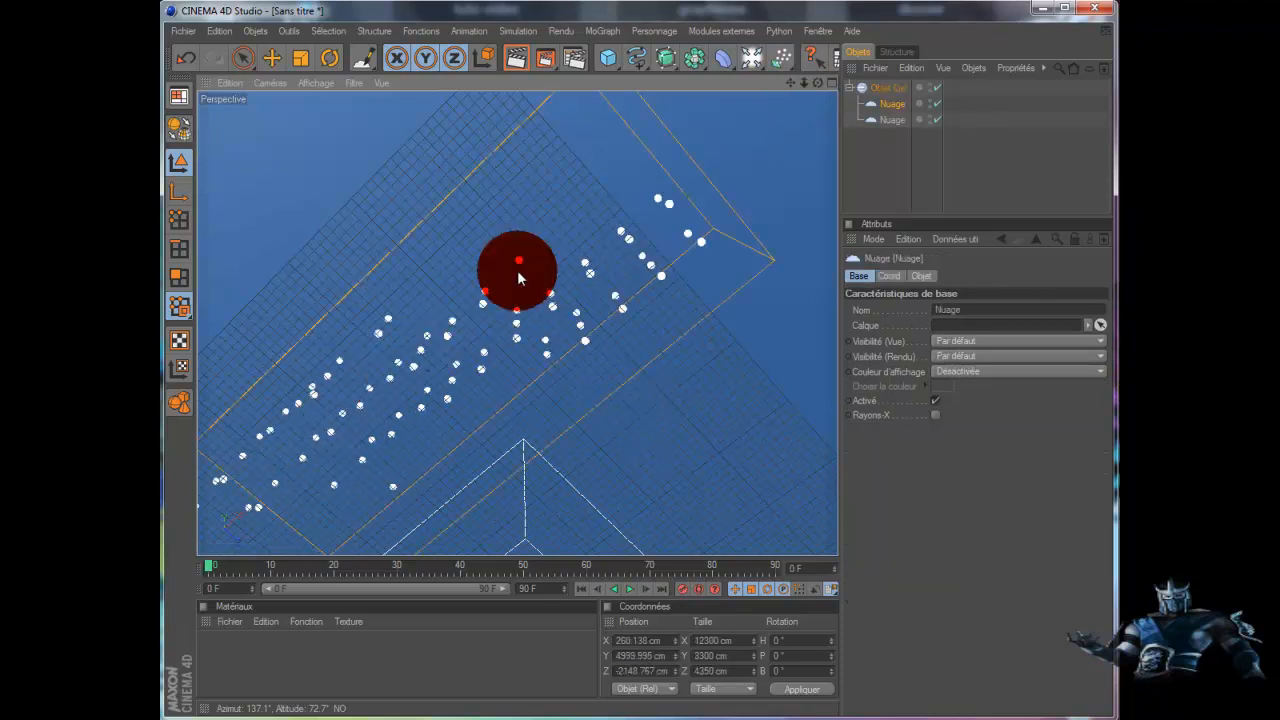
mouse_move(616, 394)
alt+mouse_down()
mouse_move(591, 431)
mouse_move(577, 420)
mouse_move(615, 388)
mouse_move(663, 374)
mouse_move(617, 388)
mouse_move(643, 407)
mouse_move(611, 394)
mouse_move(820, 80)
mouse_move(786, 81)
mouse_move(622, 388)
mouse_move(809, 80)
mouse_move(616, 386)
mouse_move(556, 432)
mouse_move(616, 386)
alt+mouse_up()
mouse_move(791, 80)
mouse_down()
mouse_move(616, 386)
mouse_move(785, 93)
mouse_up()
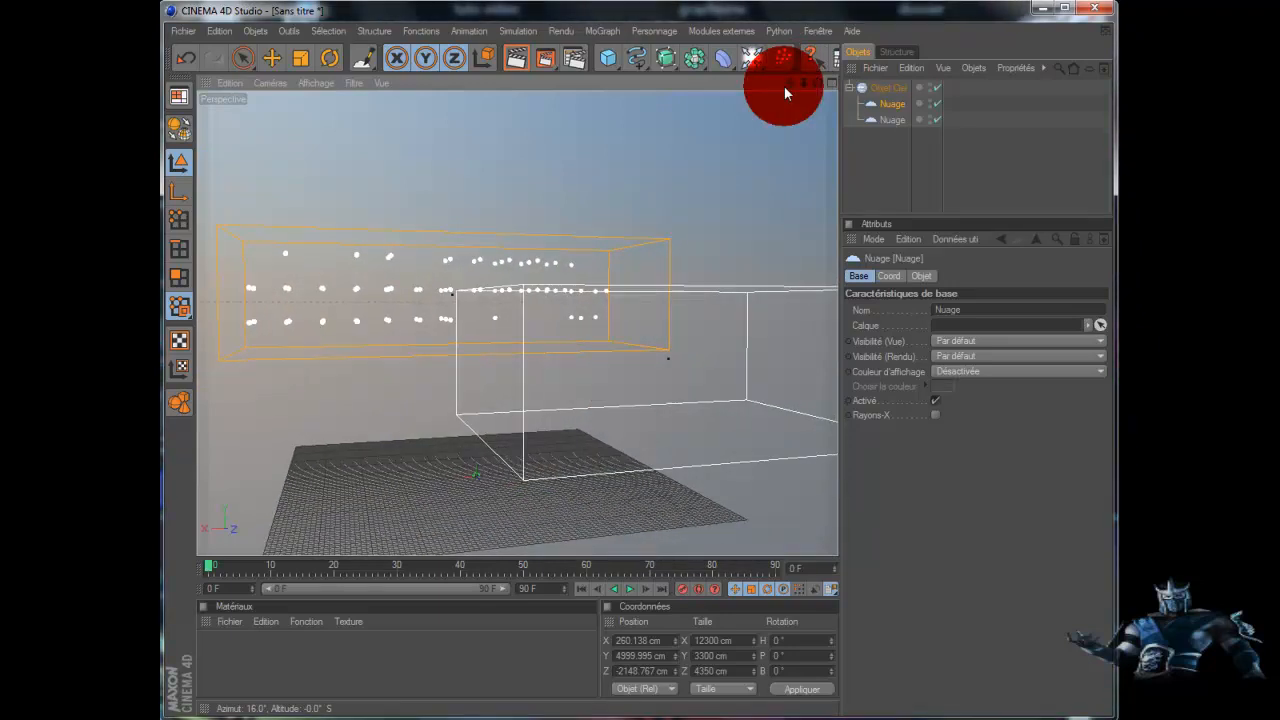
click(892, 105)
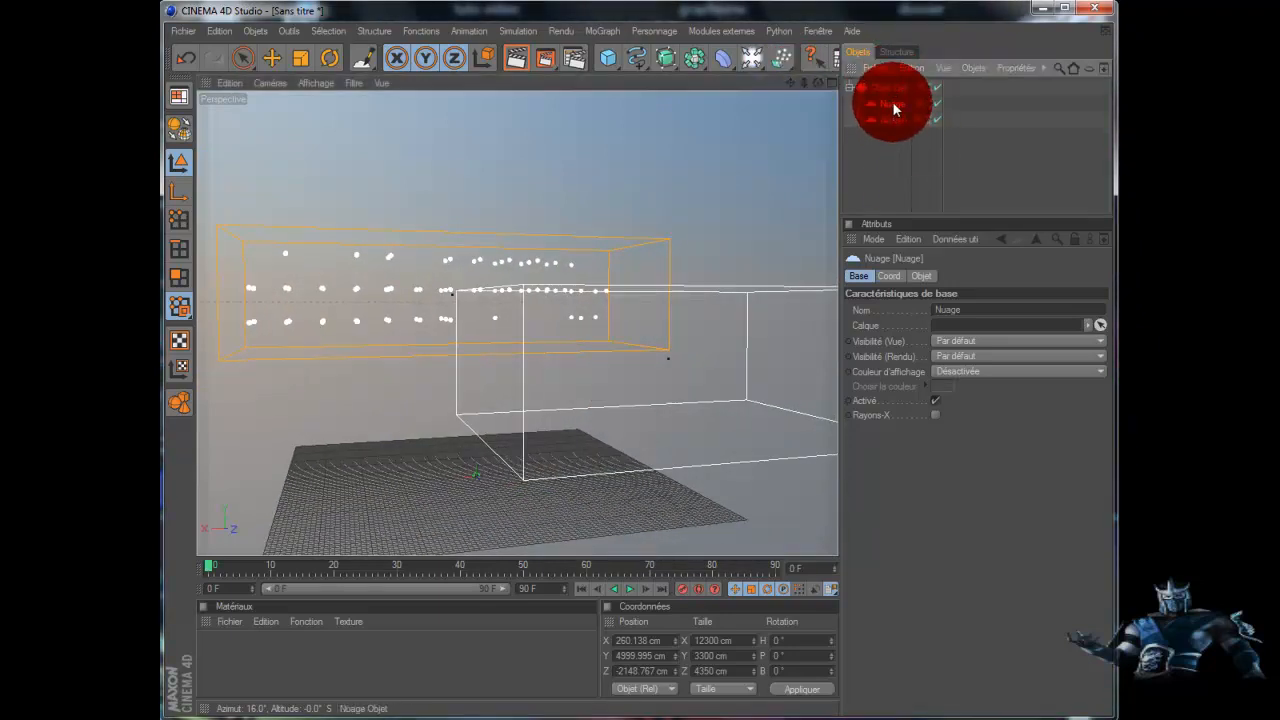
click(513, 58)
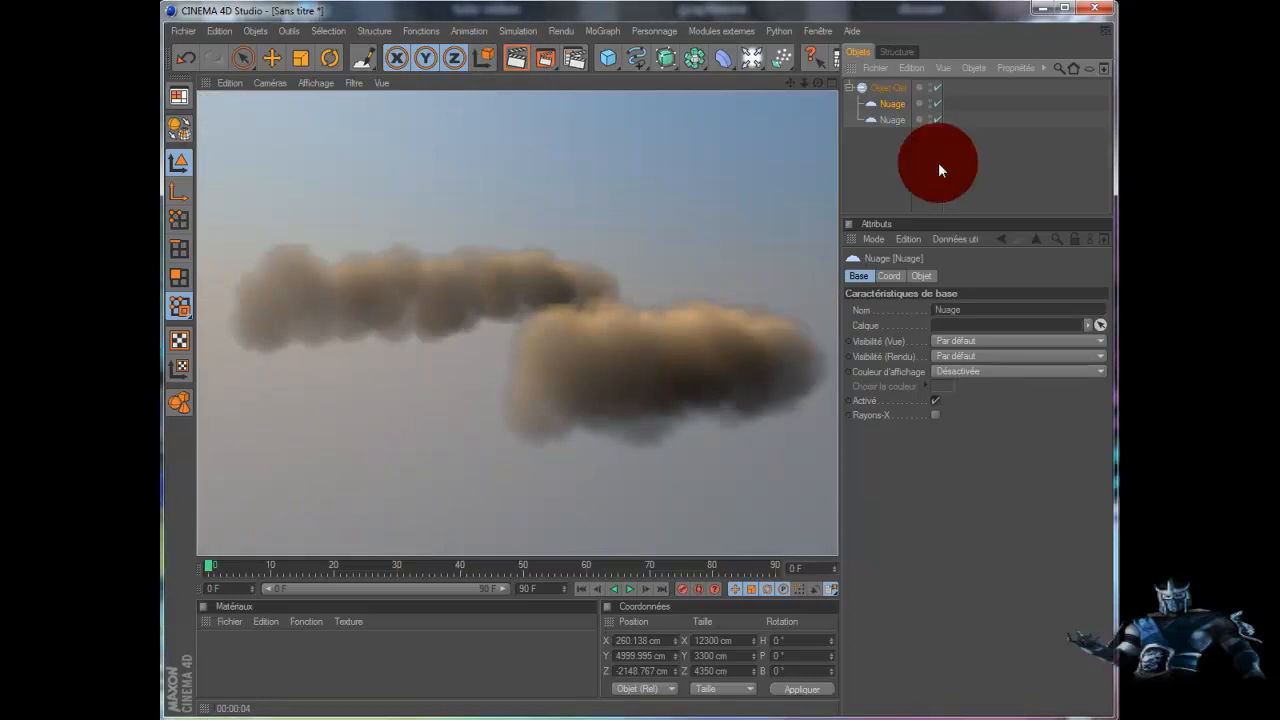
Step: Select both Nuage objects together and make them ignore the group parameters
click(889, 104)
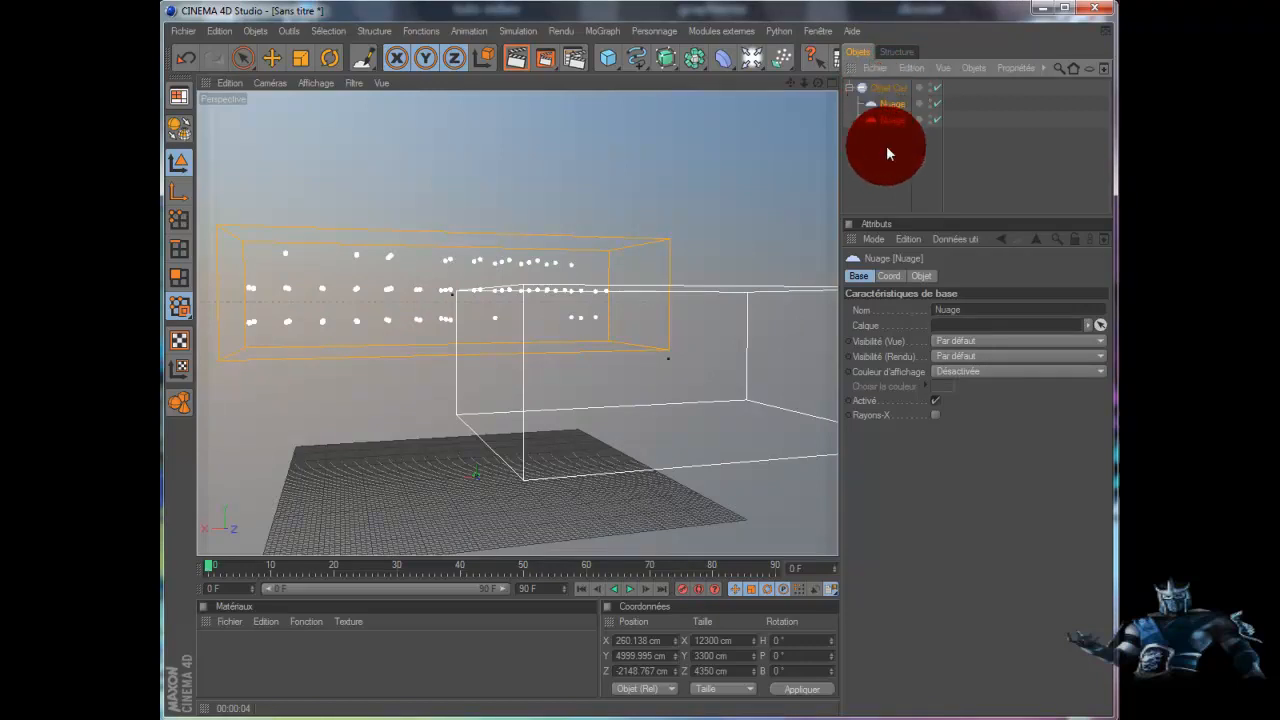
shift+click(895, 102)
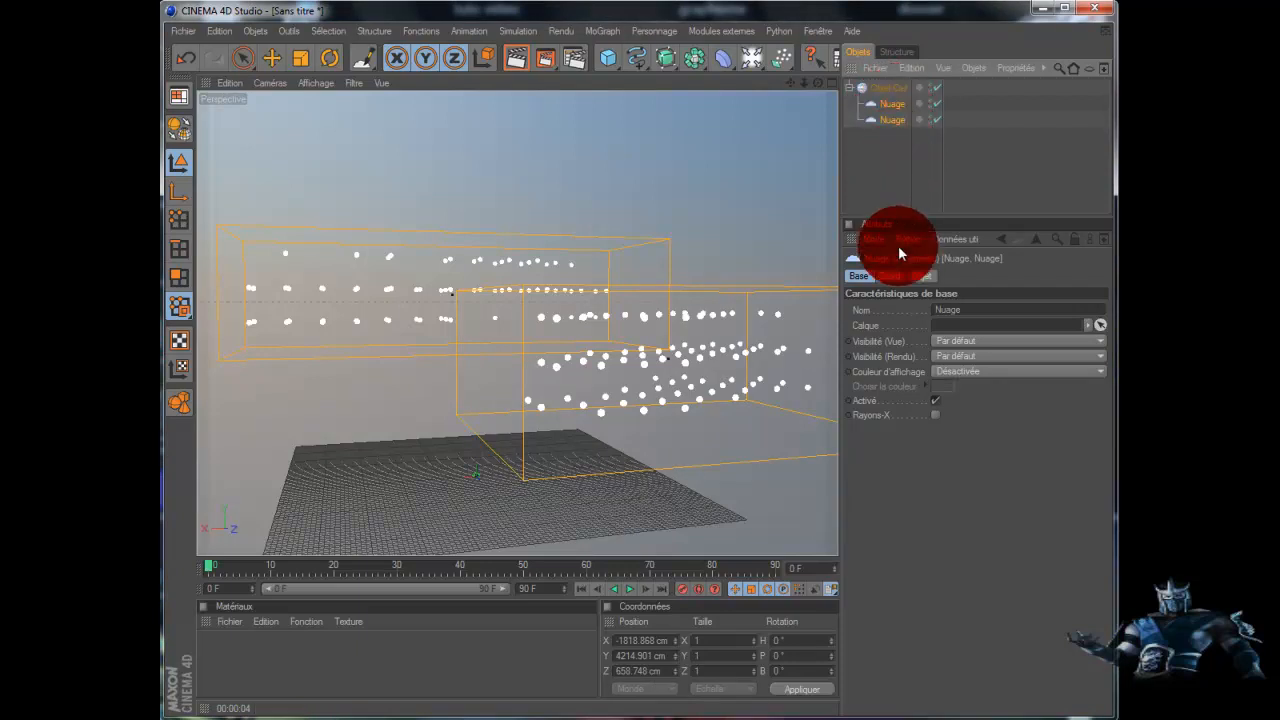
click(918, 273)
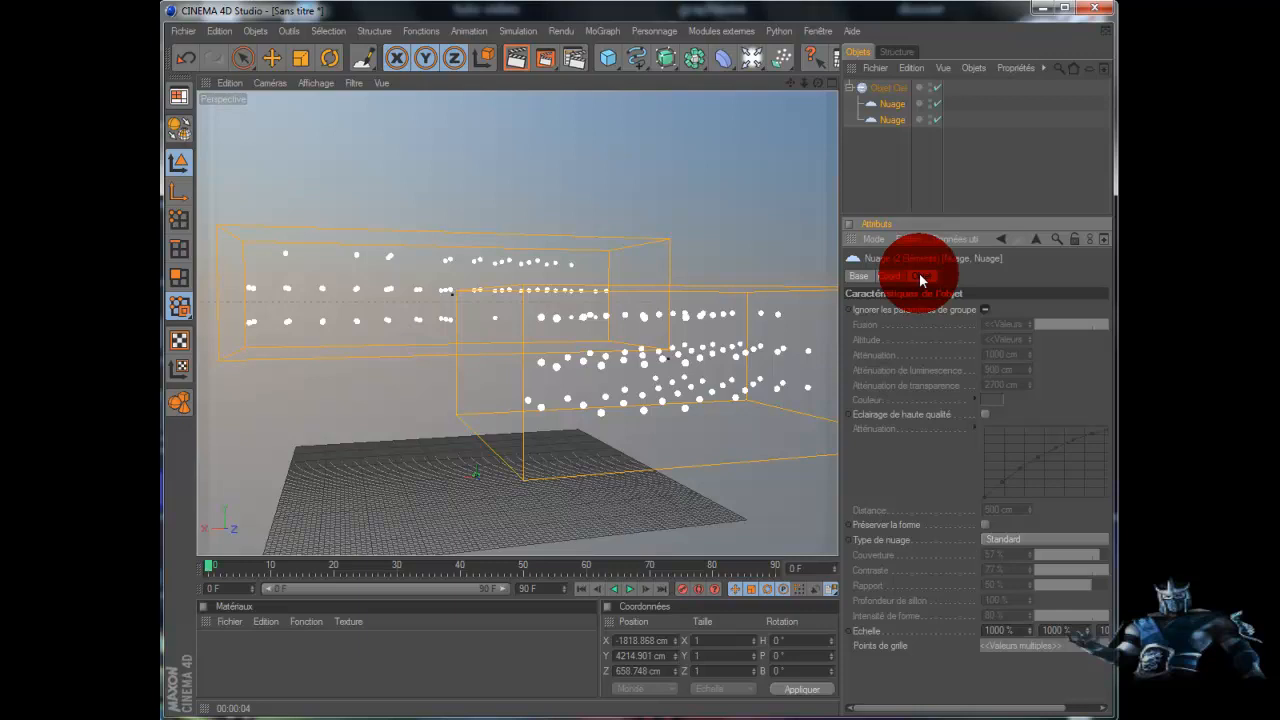
click(984, 310)
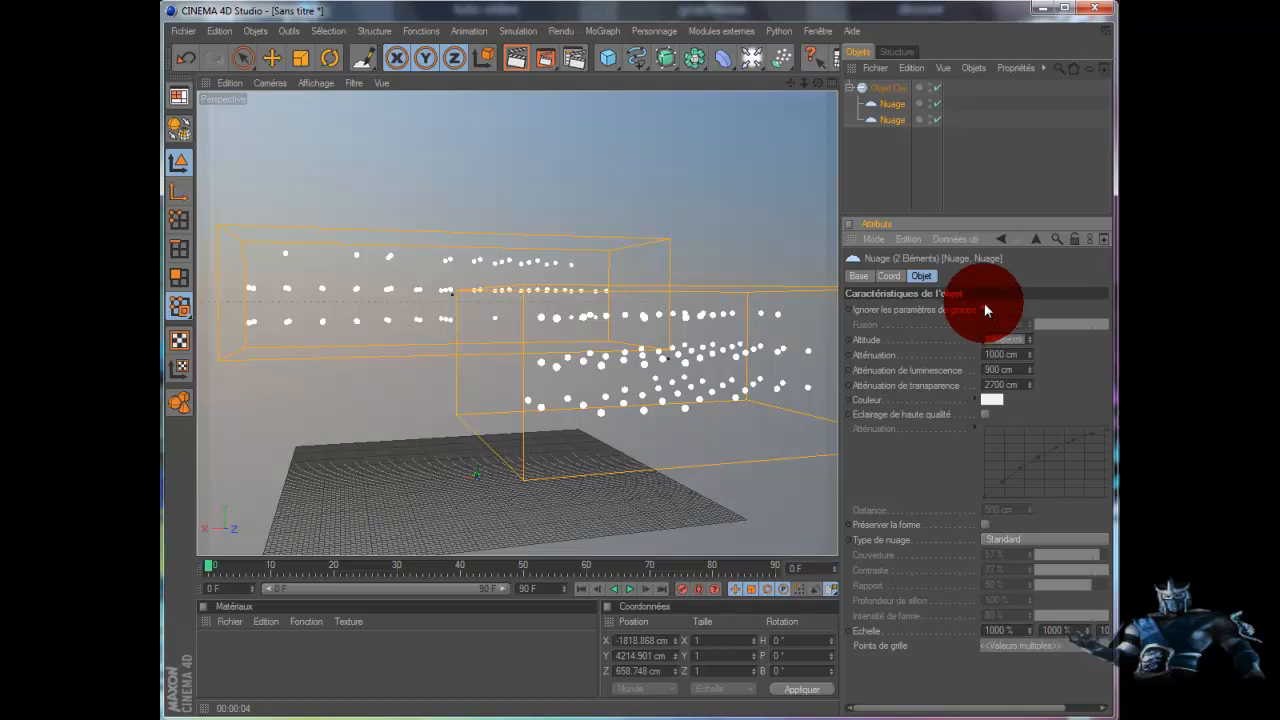
Step: Set both clouds' luminescence attenuation to 4000 cm and transparency attenuation to 5000 cm, and render the view
click(991, 370)
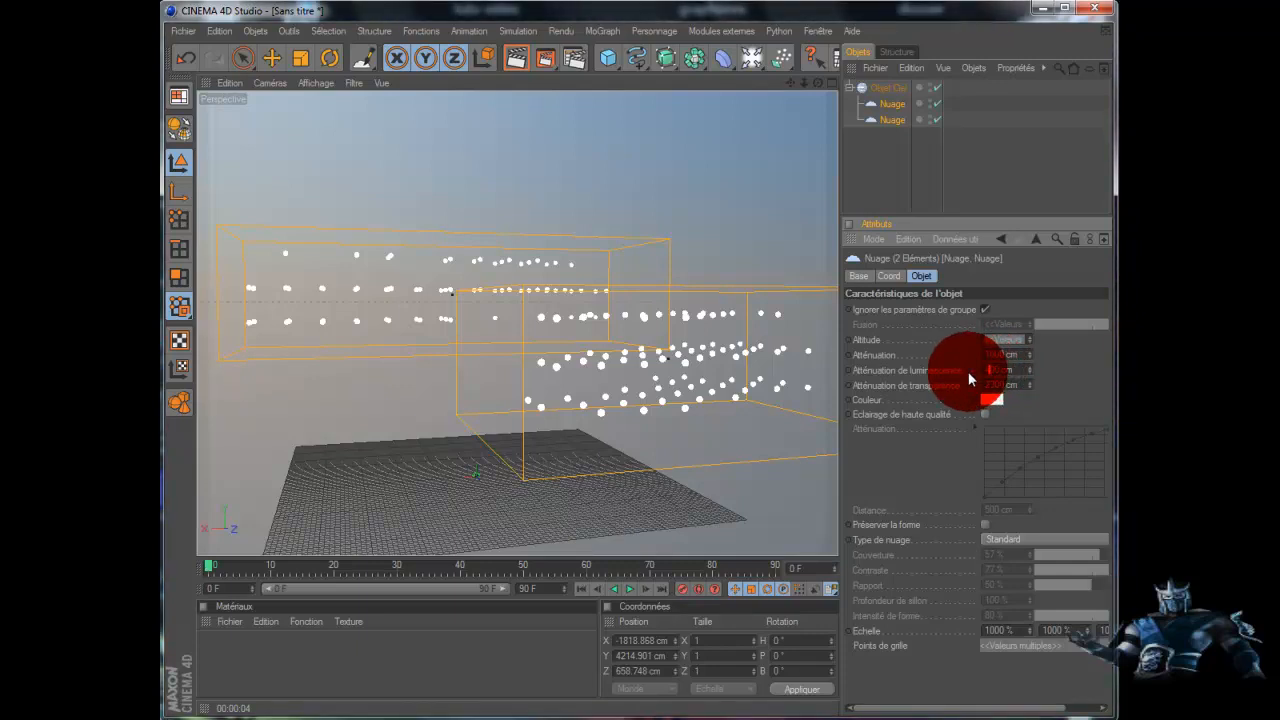
text(000)
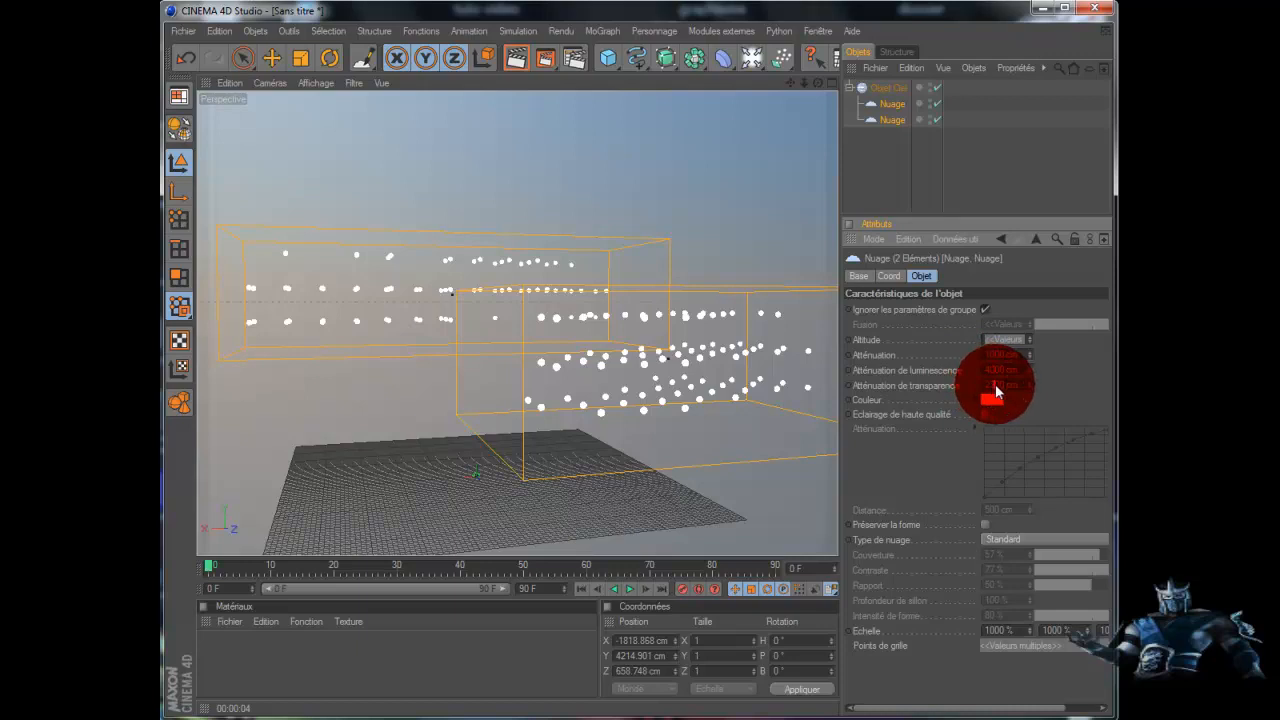
drag(995, 386, 952, 386)
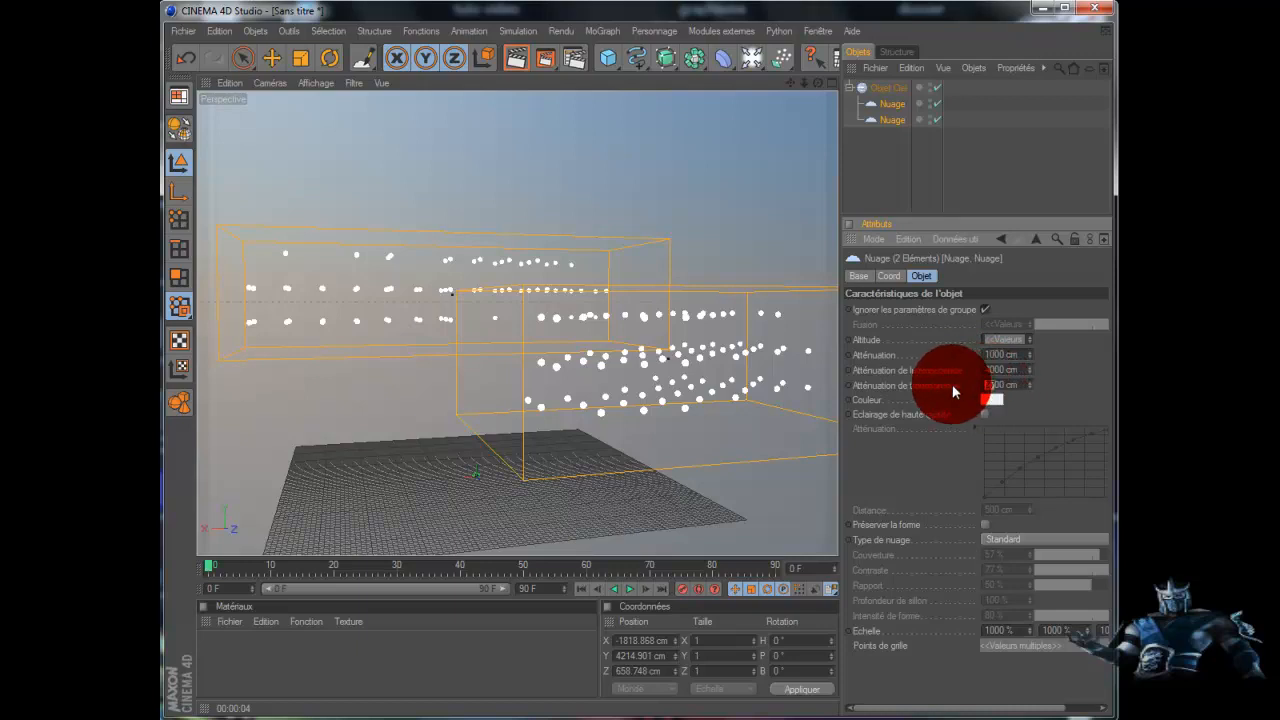
text(40)
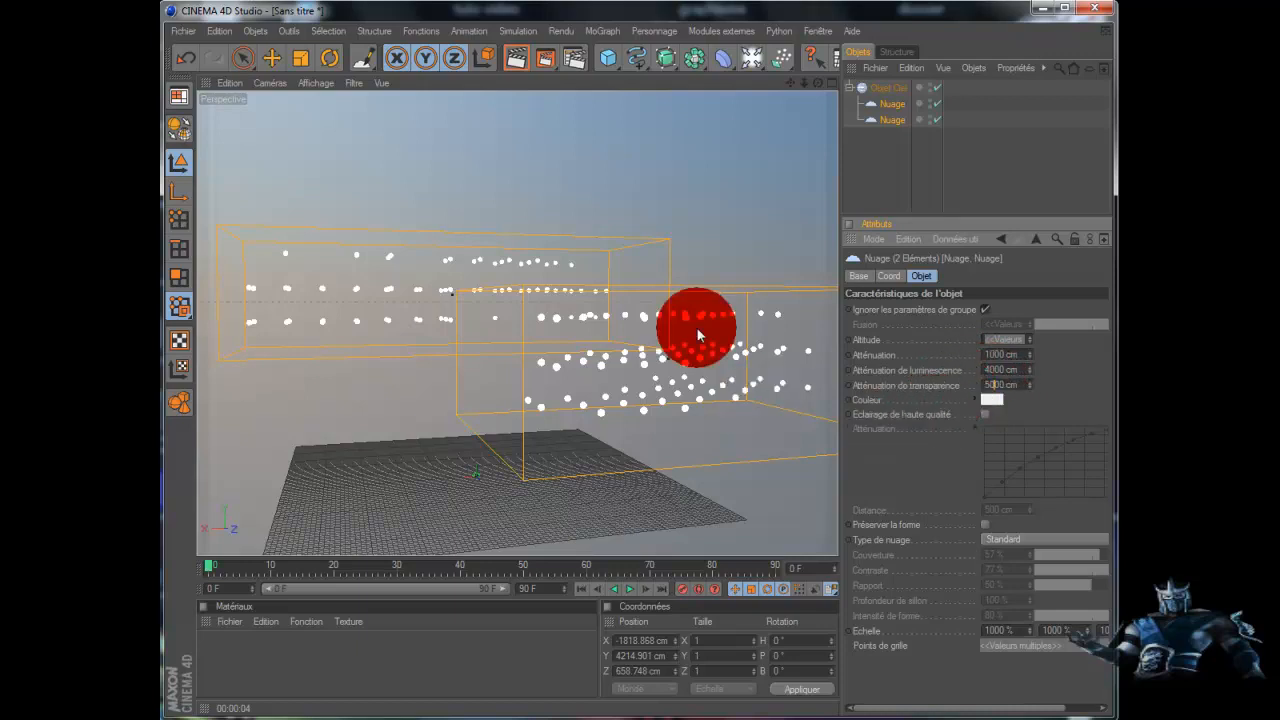
click(515, 60)
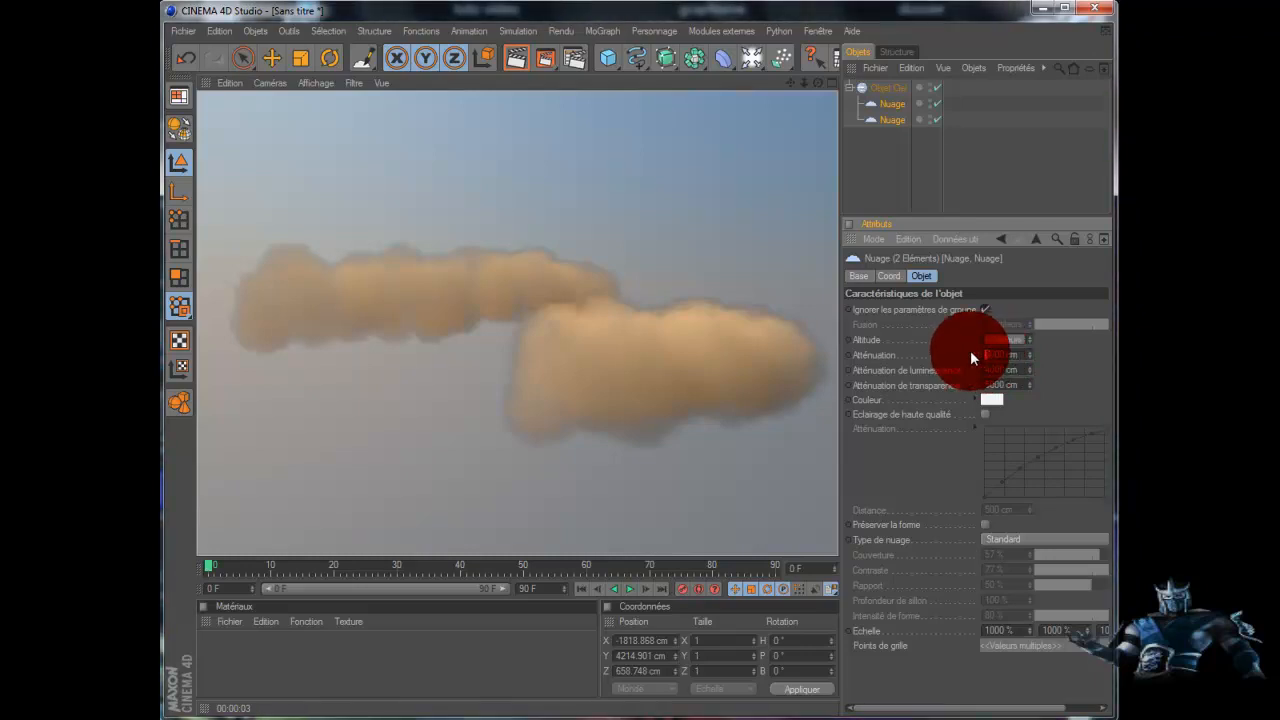
Step: Test-render both clouds with an attenuation of 3000 cm, reduce it to 2000 cm and render again
click(515, 60)
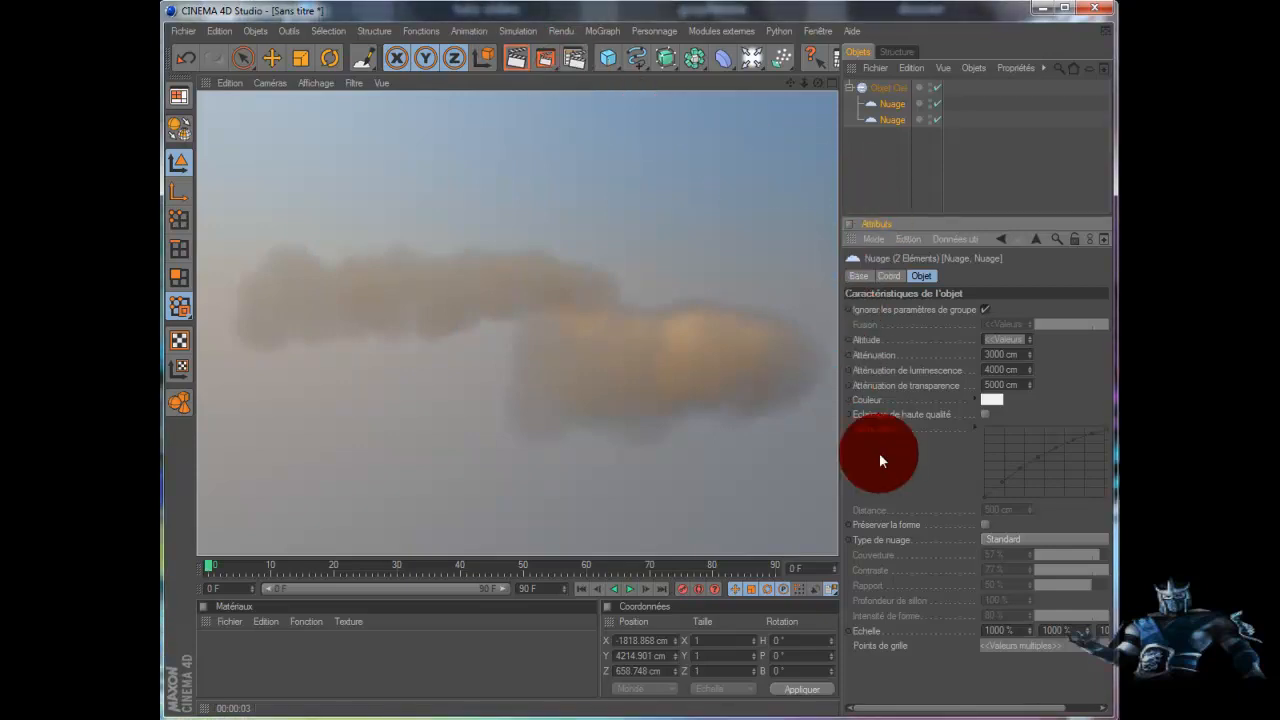
click(985, 355)
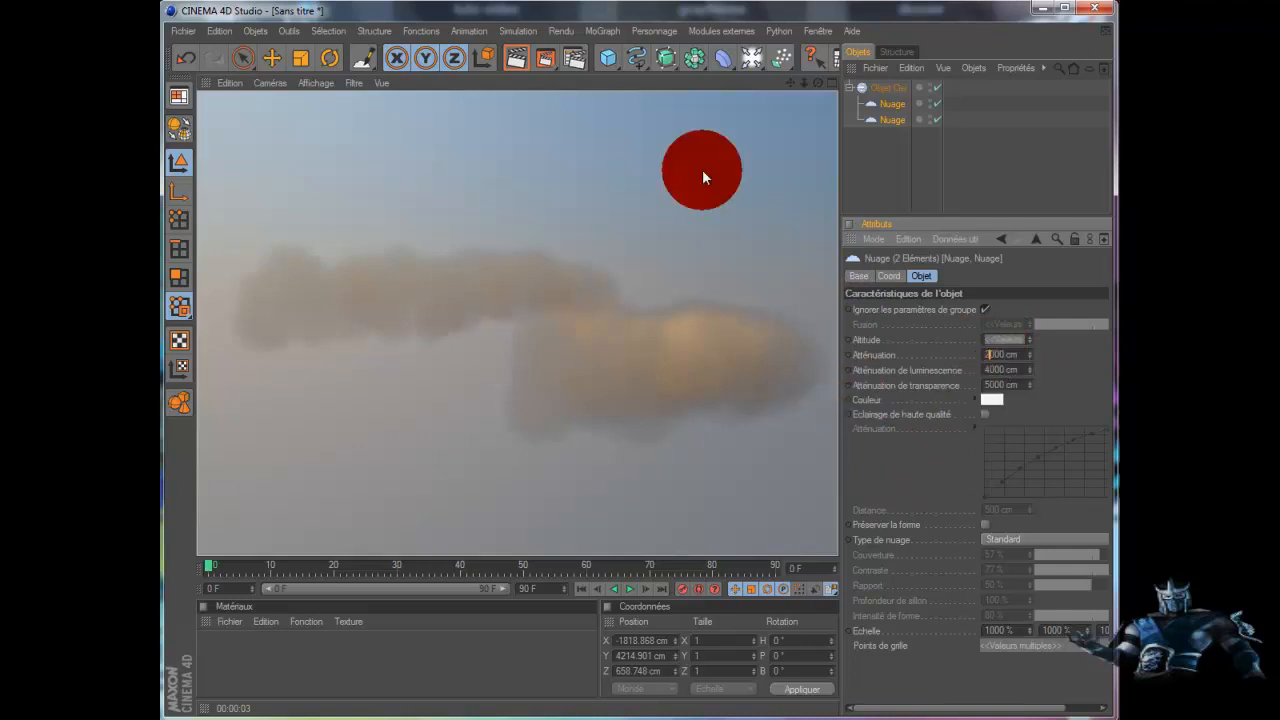
text(2)
click(515, 58)
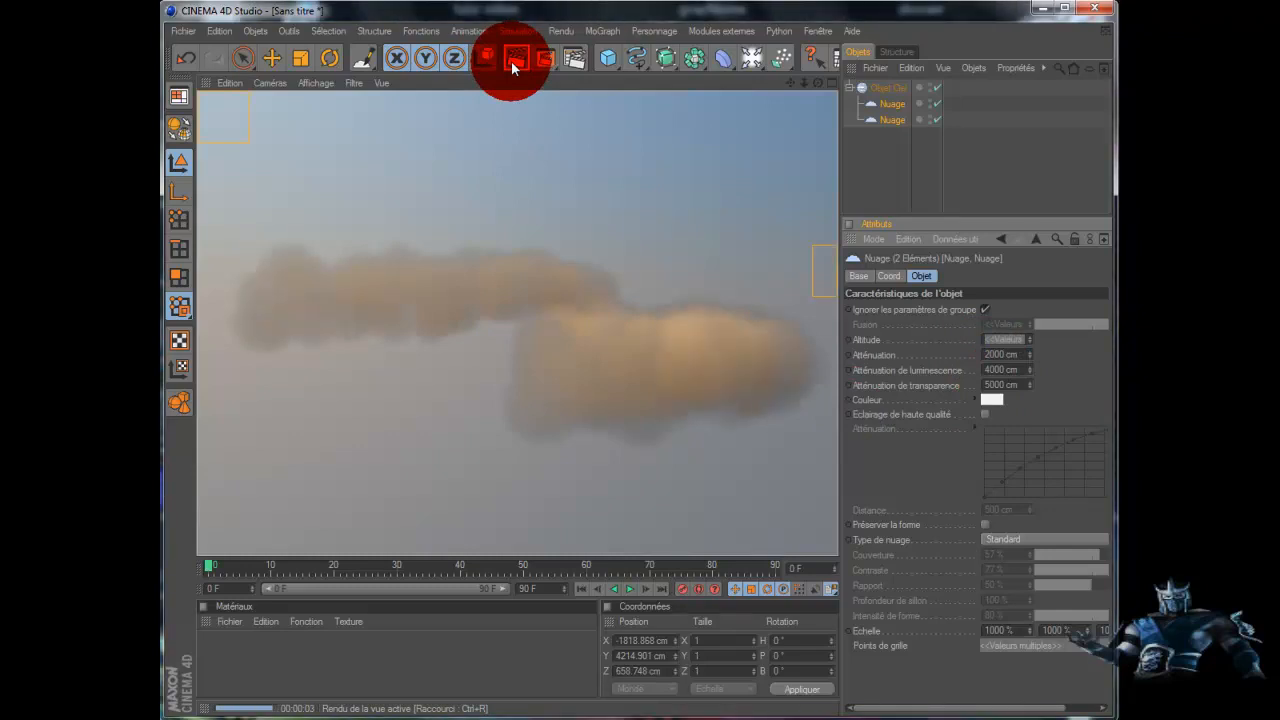
Step: Change both clouds' colour to a light cyan (R 167, V 228, B 230) and render the view
click(993, 399)
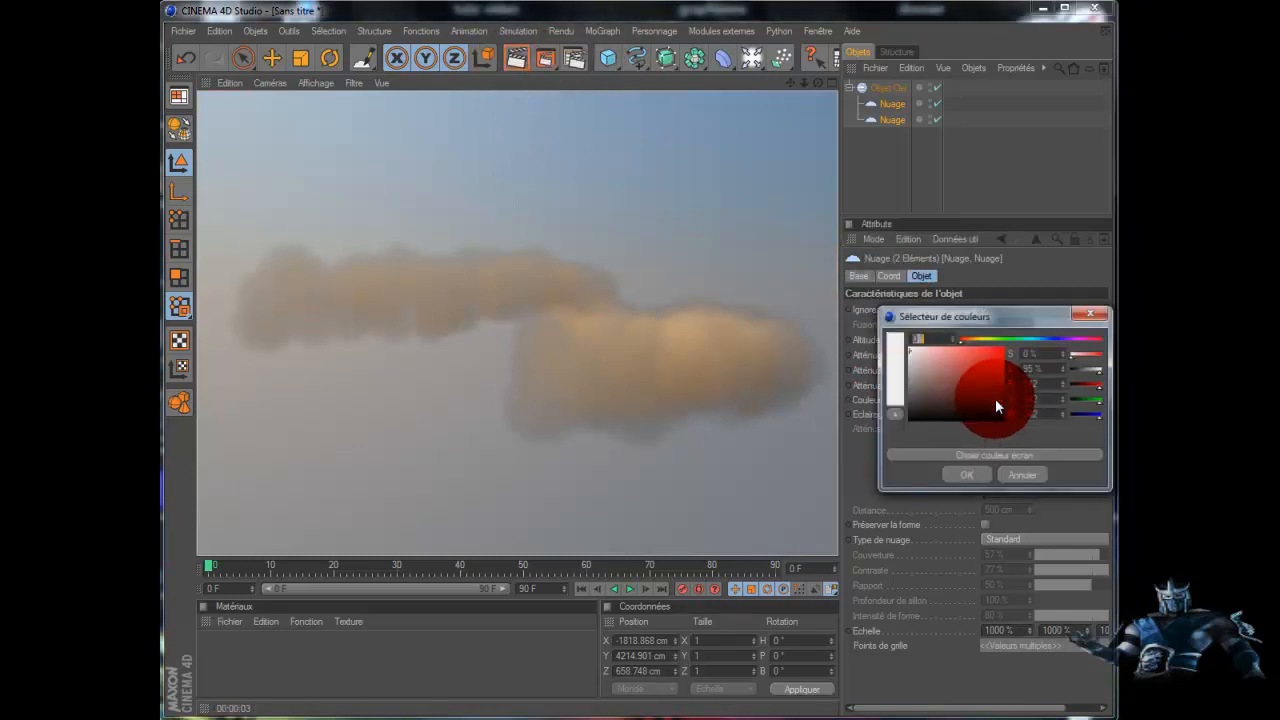
click(1022, 340)
click(950, 362)
drag(1025, 349, 983, 352)
click(935, 355)
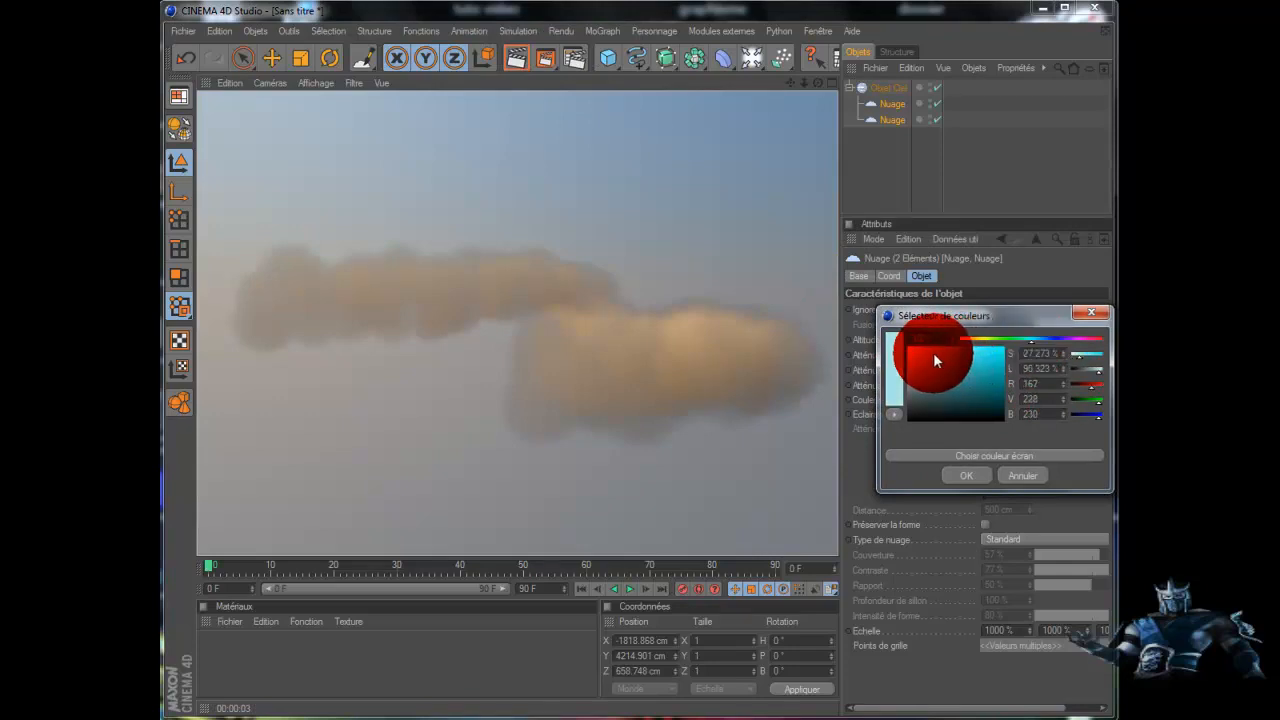
click(960, 476)
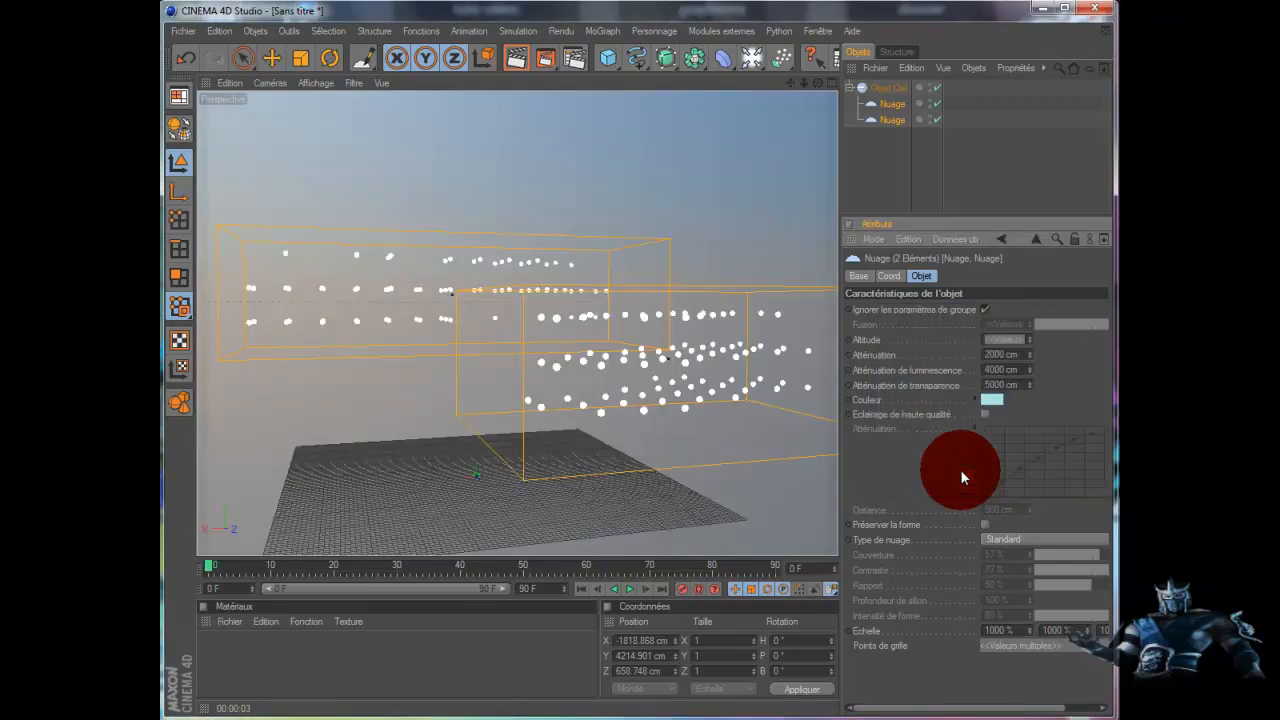
click(515, 60)
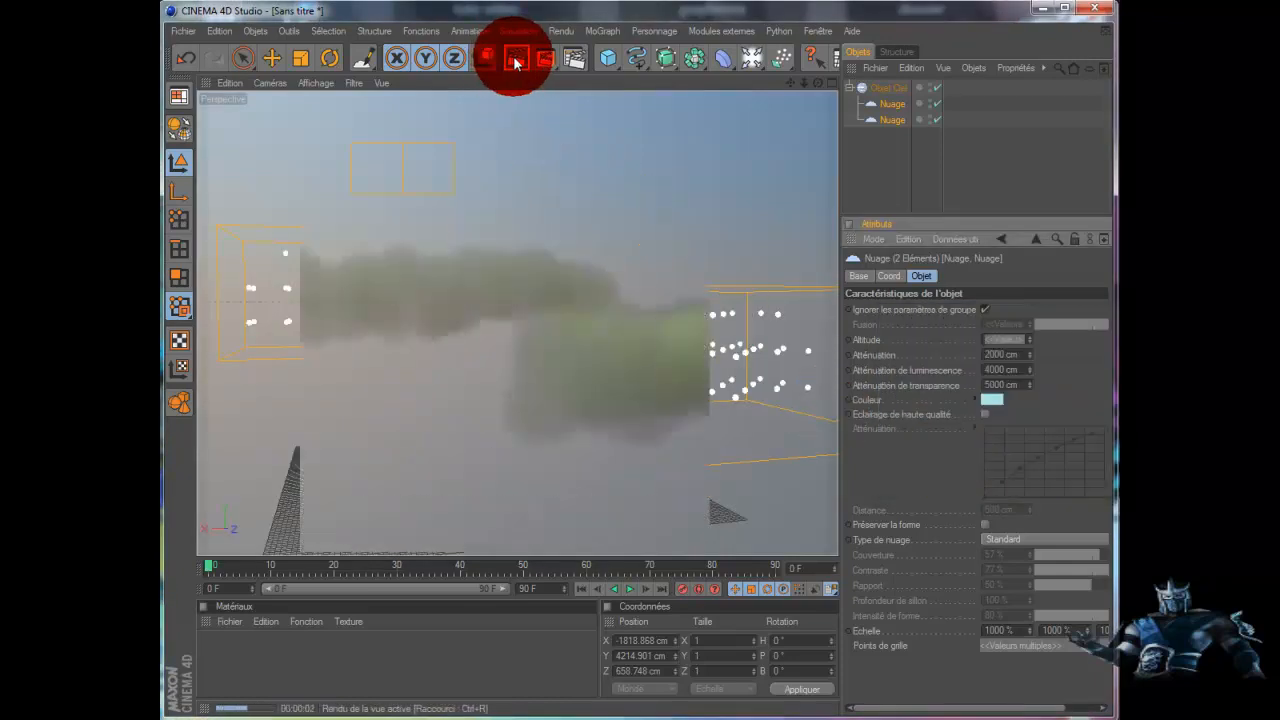
Step: Set both clouds' colour to pure white with 0% saturation and 100% luminosity, and render the view
click(998, 399)
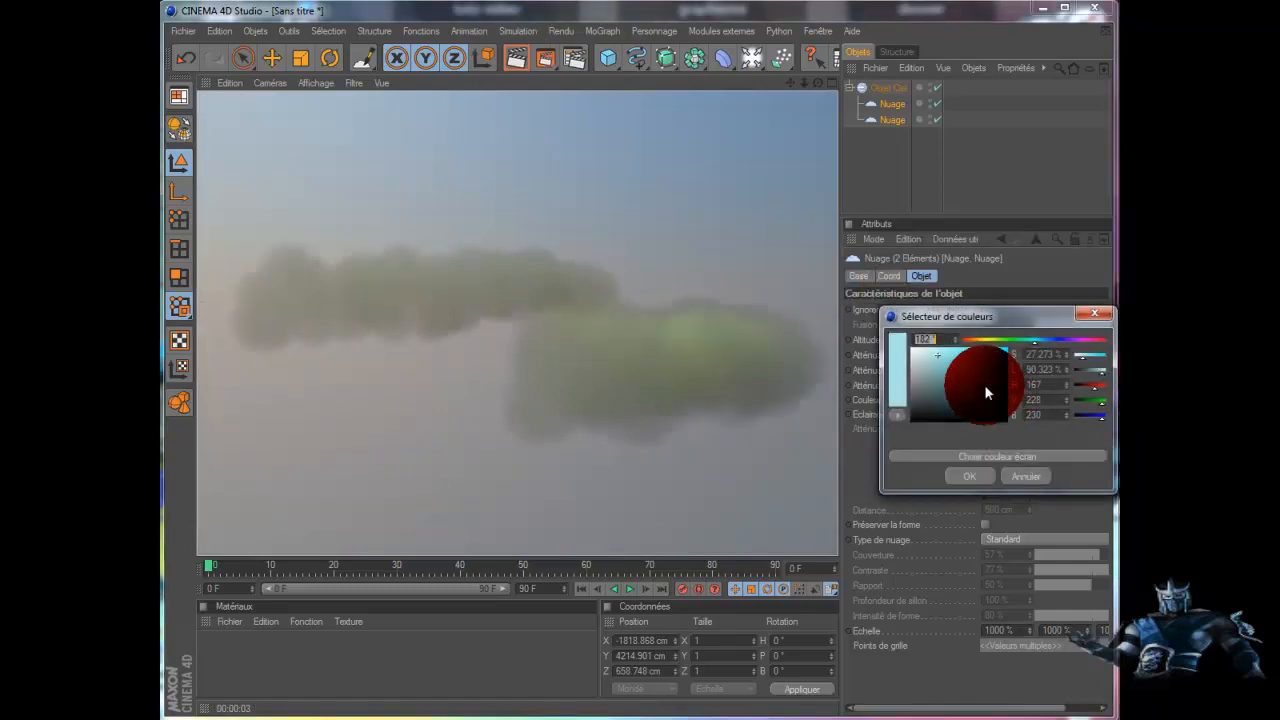
drag(965, 363, 906, 347)
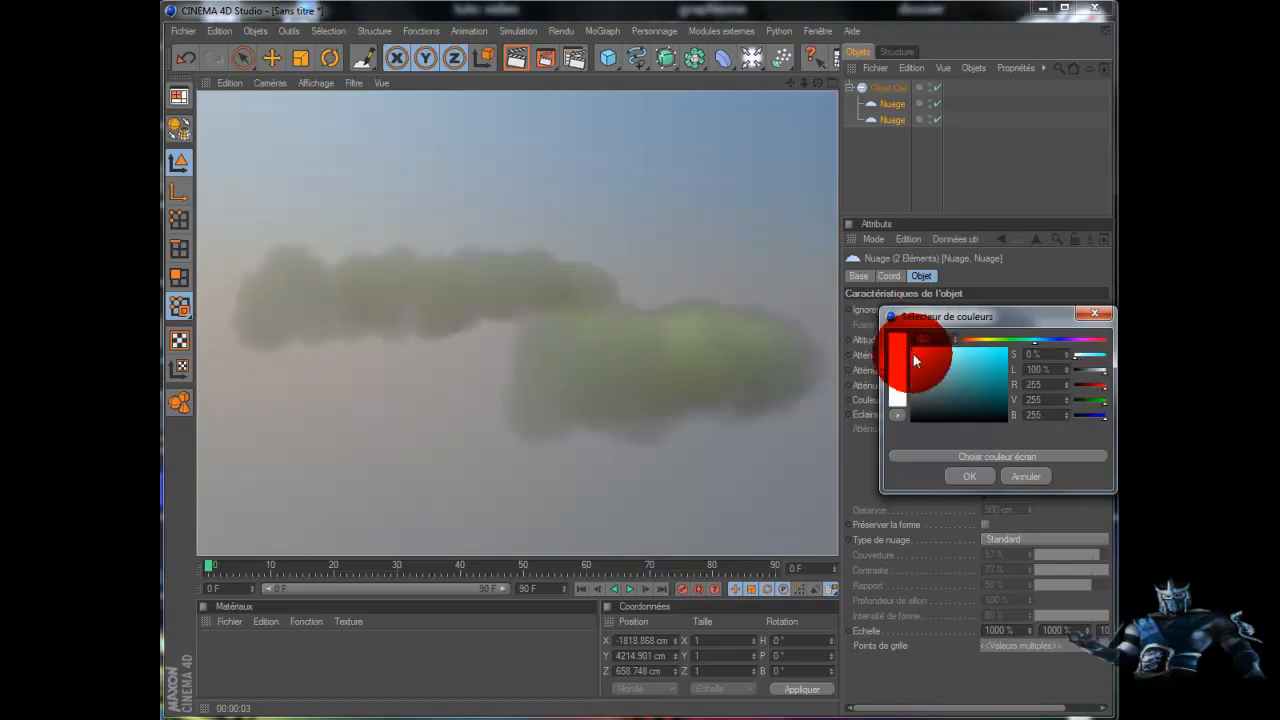
click(970, 476)
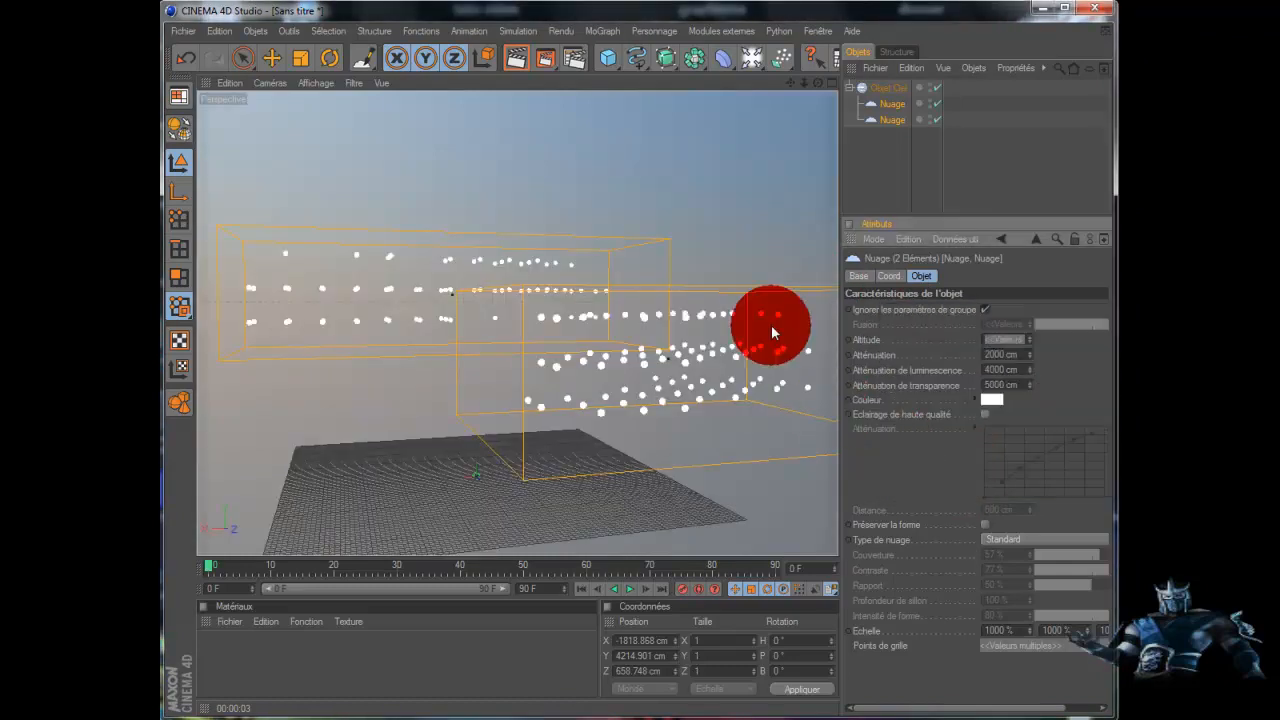
click(512, 52)
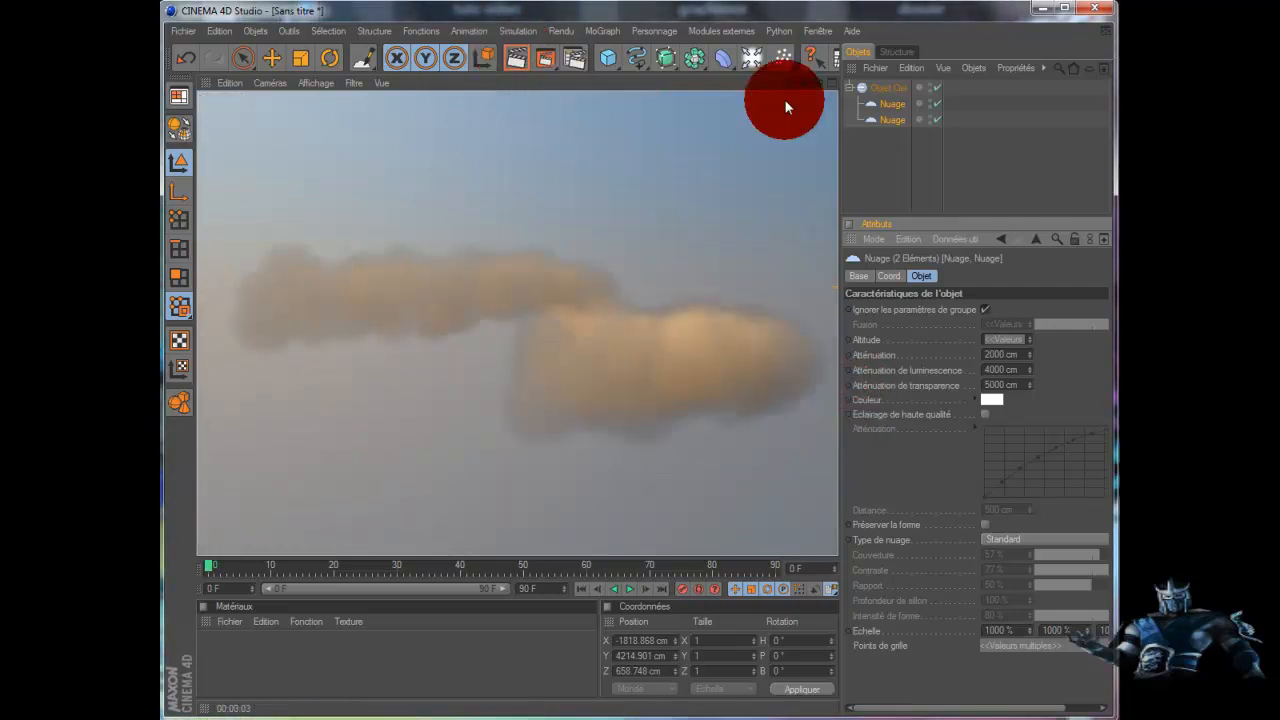
Step: Add an omni light to the cloud scene
mouse_move(816, 83)
mouse_down()
mouse_move(617, 388)
mouse_move(634, 388)
mouse_move(615, 392)
mouse_move(609, 381)
mouse_move(825, 74)
mouse_up()
click(751, 57)
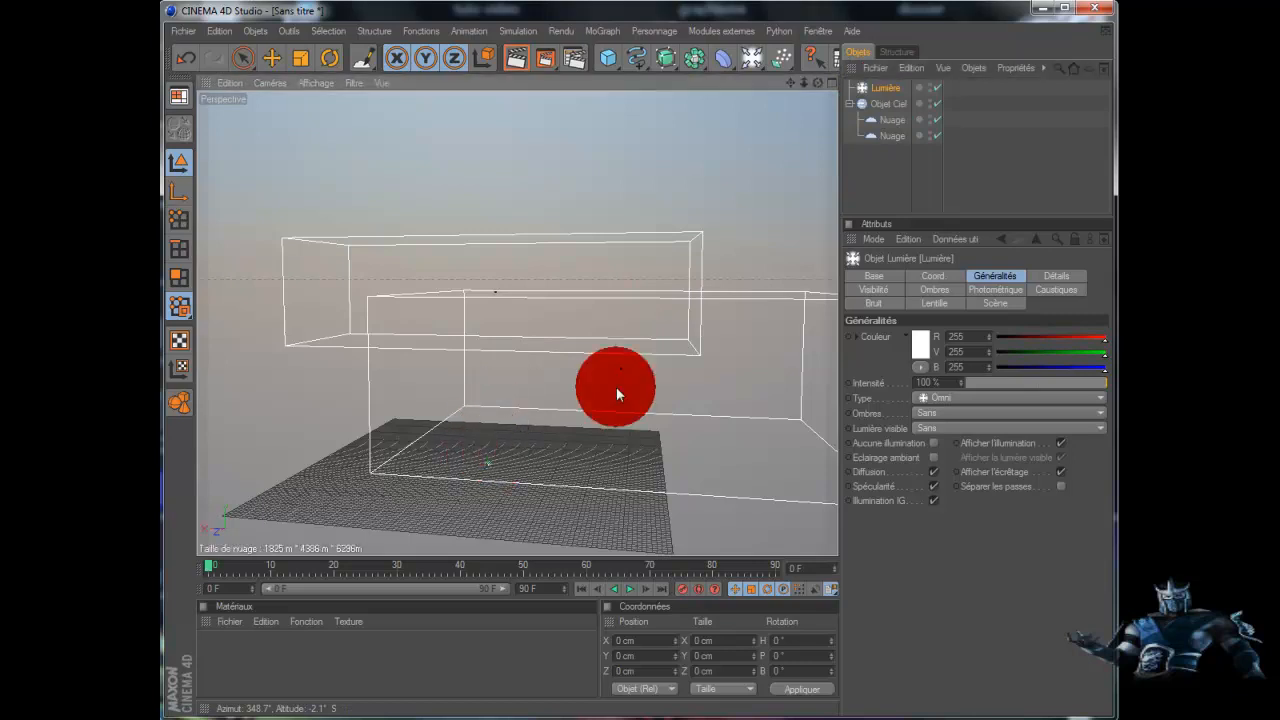
drag(616, 386, 487, 454)
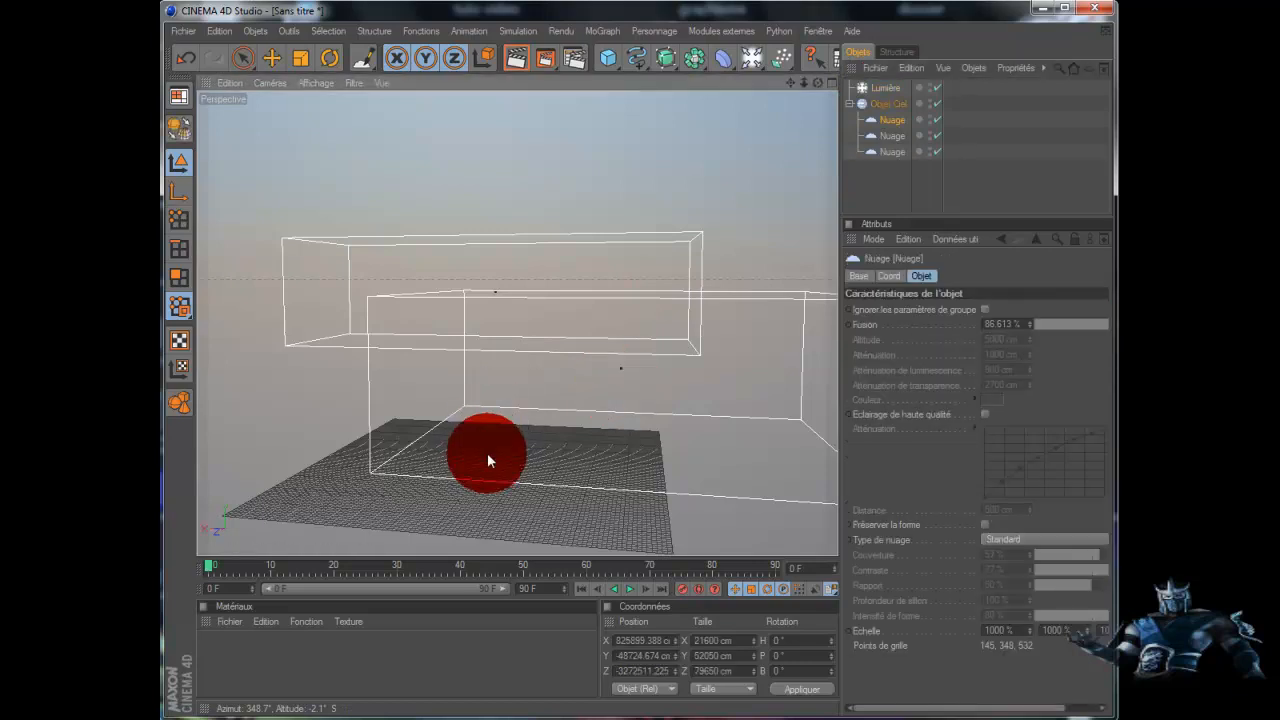
Step: Move the light above the clouds to about Y 8720 cm and Z 5618 cm, and render the view
click(272, 62)
click(473, 321)
click(680, 315)
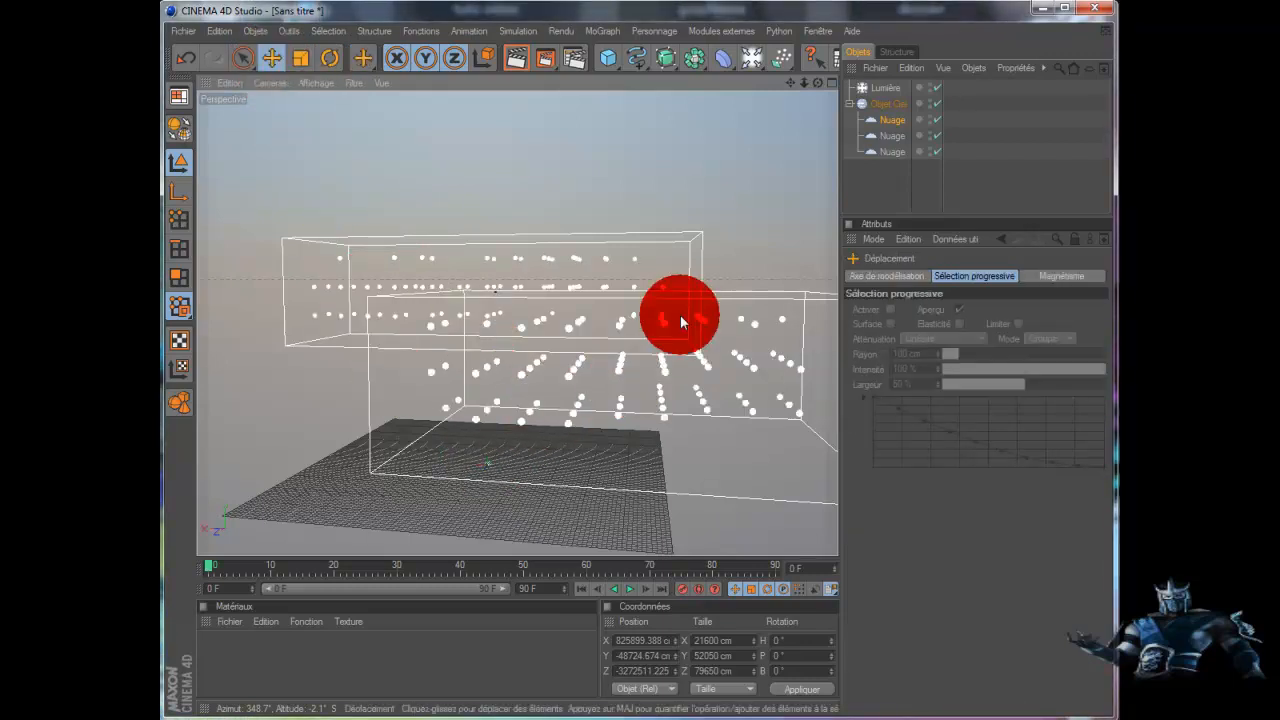
click(875, 94)
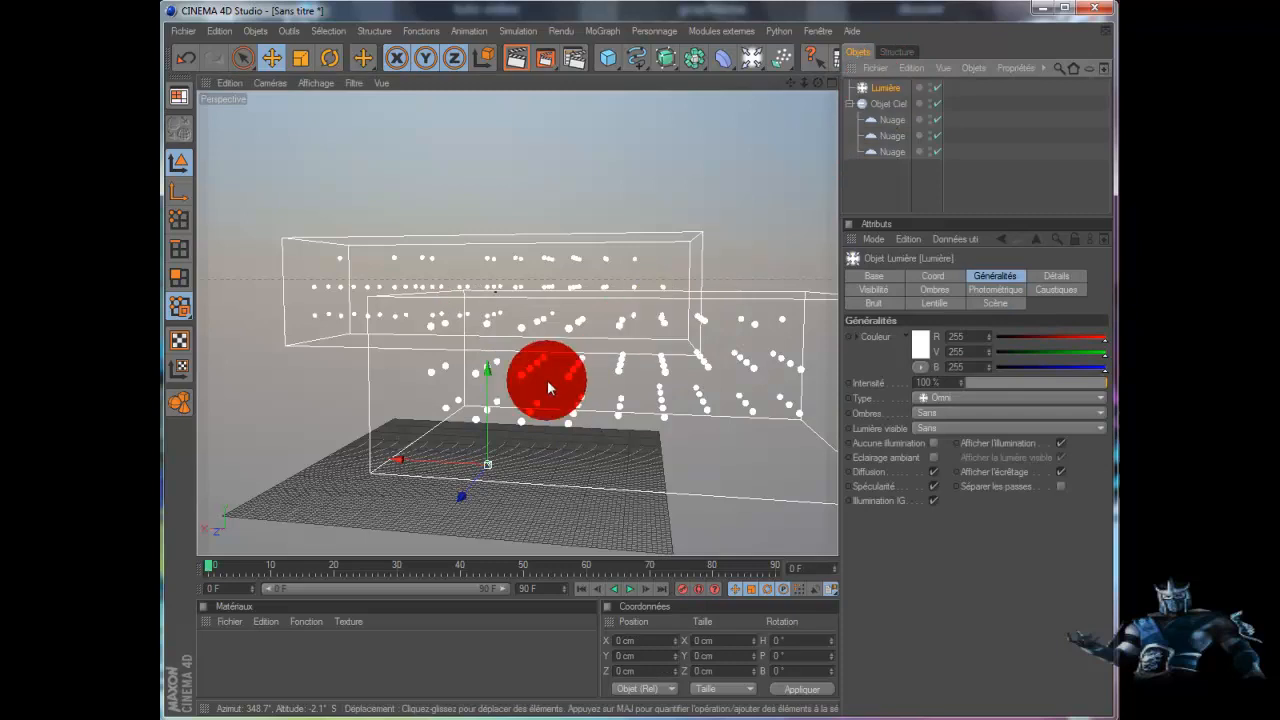
drag(486, 365, 462, 385)
drag(468, 196, 478, 108)
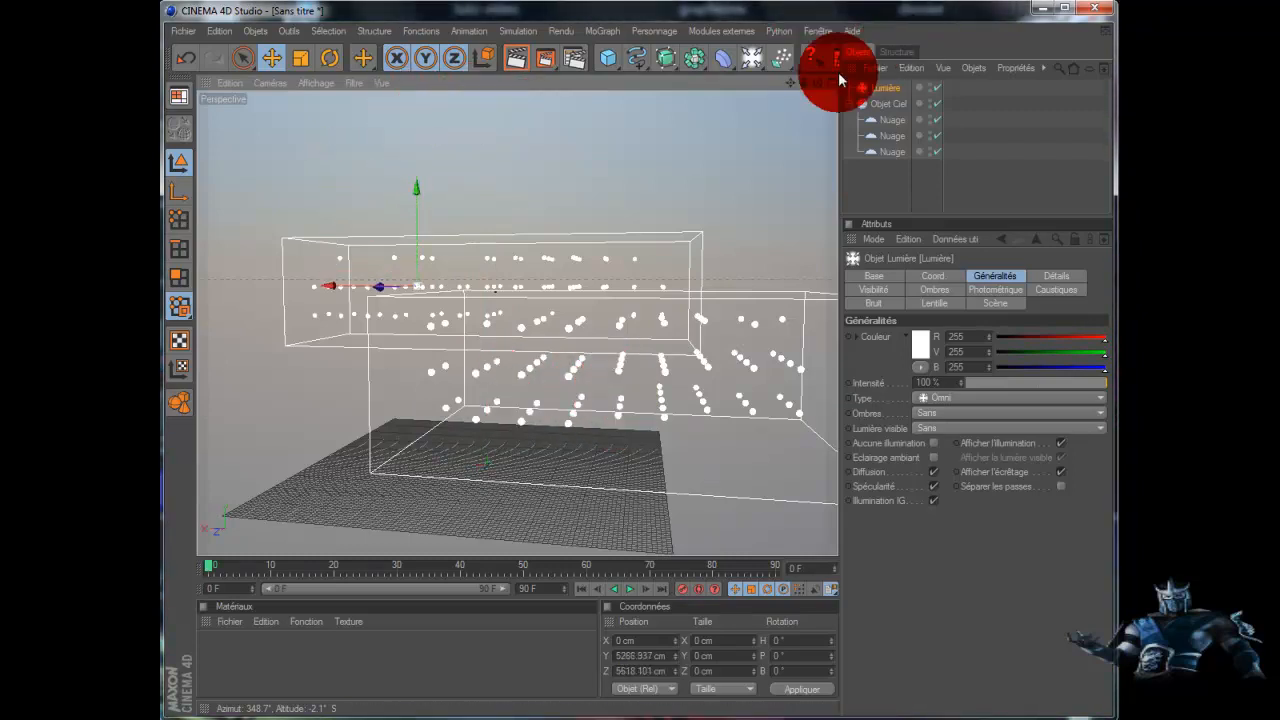
drag(813, 88, 616, 386)
drag(415, 188, 493, 89)
click(515, 58)
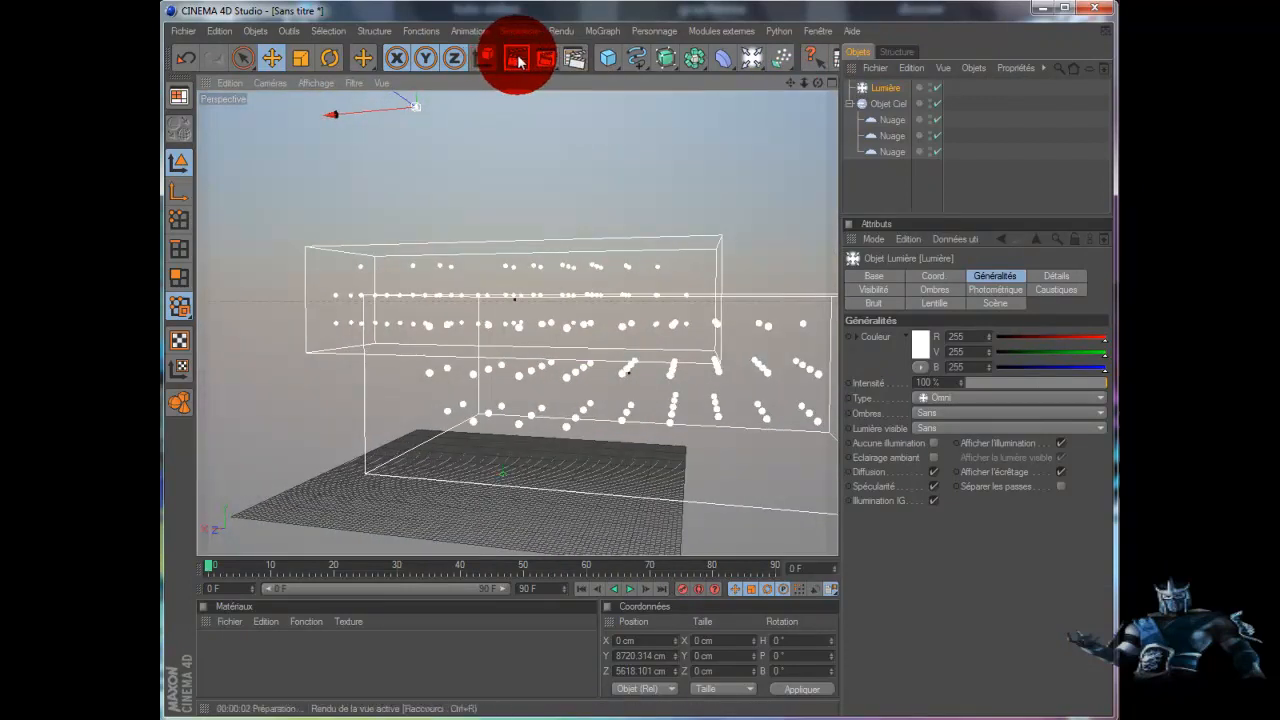
click(556, 167)
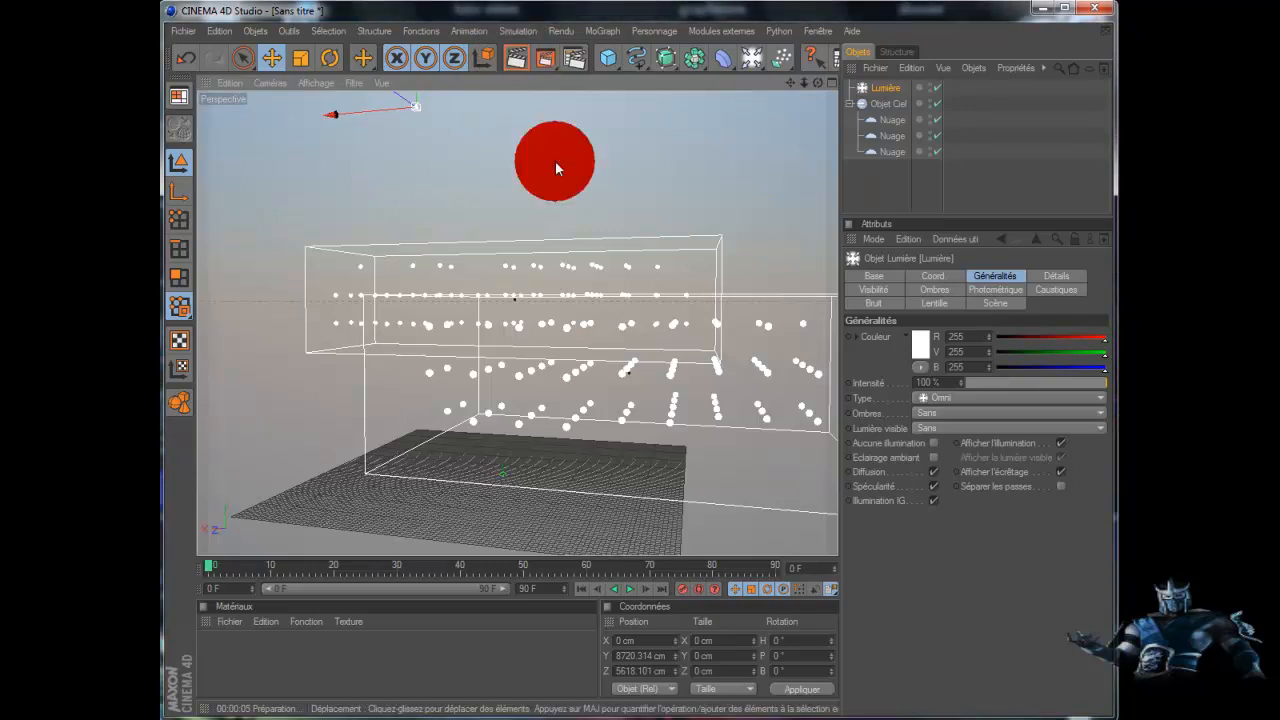
mouse_move(555, 162)
mouse_down()
mouse_move(537, 191)
mouse_move(604, 208)
mouse_move(723, 163)
mouse_move(921, 200)
mouse_move(902, 79)
mouse_move(891, 91)
mouse_move(651, 49)
mouse_move(541, 62)
mouse_up()
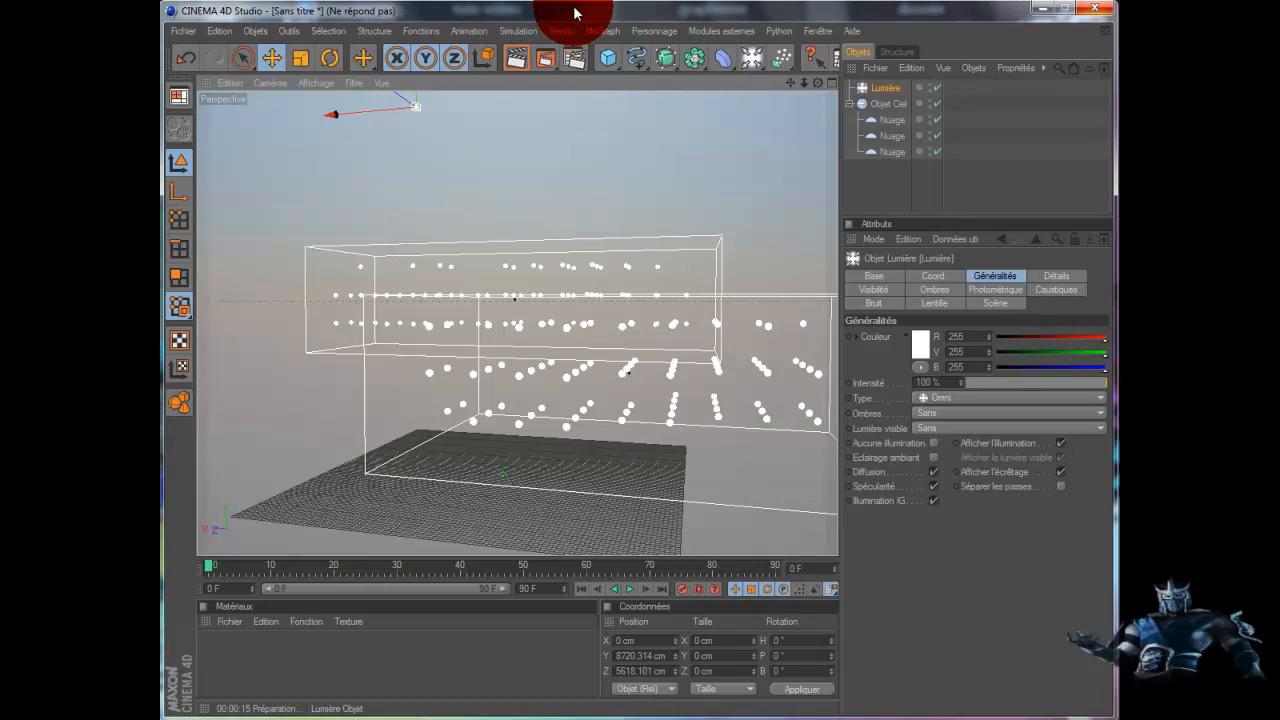
mouse_move(575, 12)
mouse_down()
mouse_move(502, 265)
mouse_move(570, 389)
mouse_move(727, 297)
mouse_move(517, 325)
mouse_move(510, 304)
mouse_move(560, 357)
mouse_move(487, 476)
mouse_move(560, 466)
mouse_move(754, 399)
mouse_move(840, 354)
mouse_move(773, 356)
mouse_move(709, 544)
mouse_move(725, 558)
mouse_move(735, 538)
mouse_move(903, 446)
mouse_move(934, 373)
mouse_move(912, 212)
mouse_up()
click(900, 122)
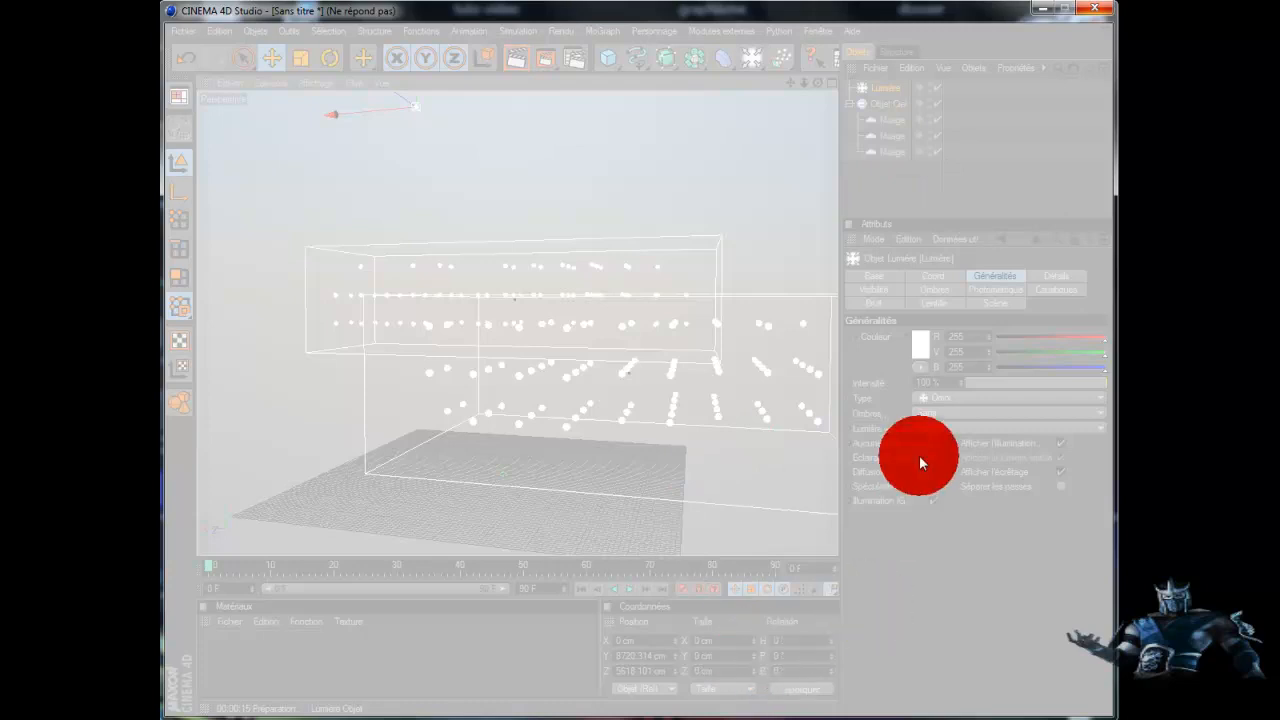
mouse_move(919, 455)
mouse_down()
mouse_move(934, 451)
mouse_move(886, 457)
mouse_move(774, 686)
mouse_move(635, 702)
mouse_up()
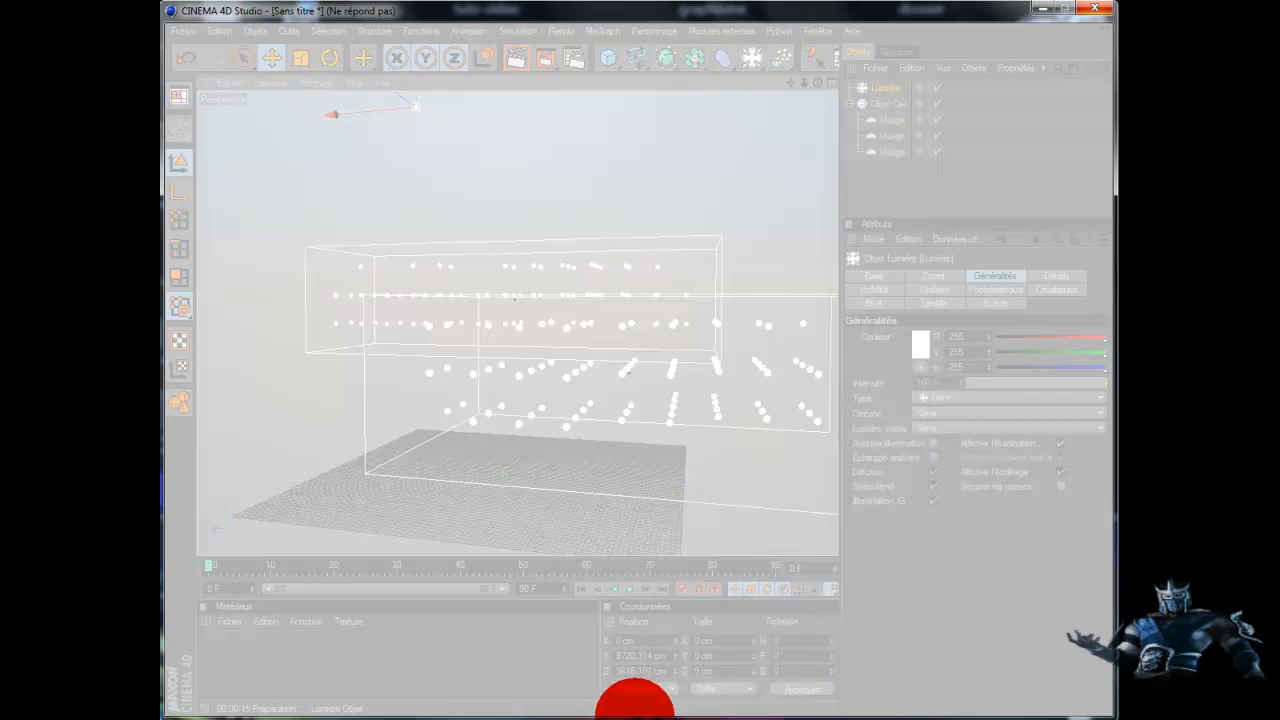
mouse_move(572, 719)
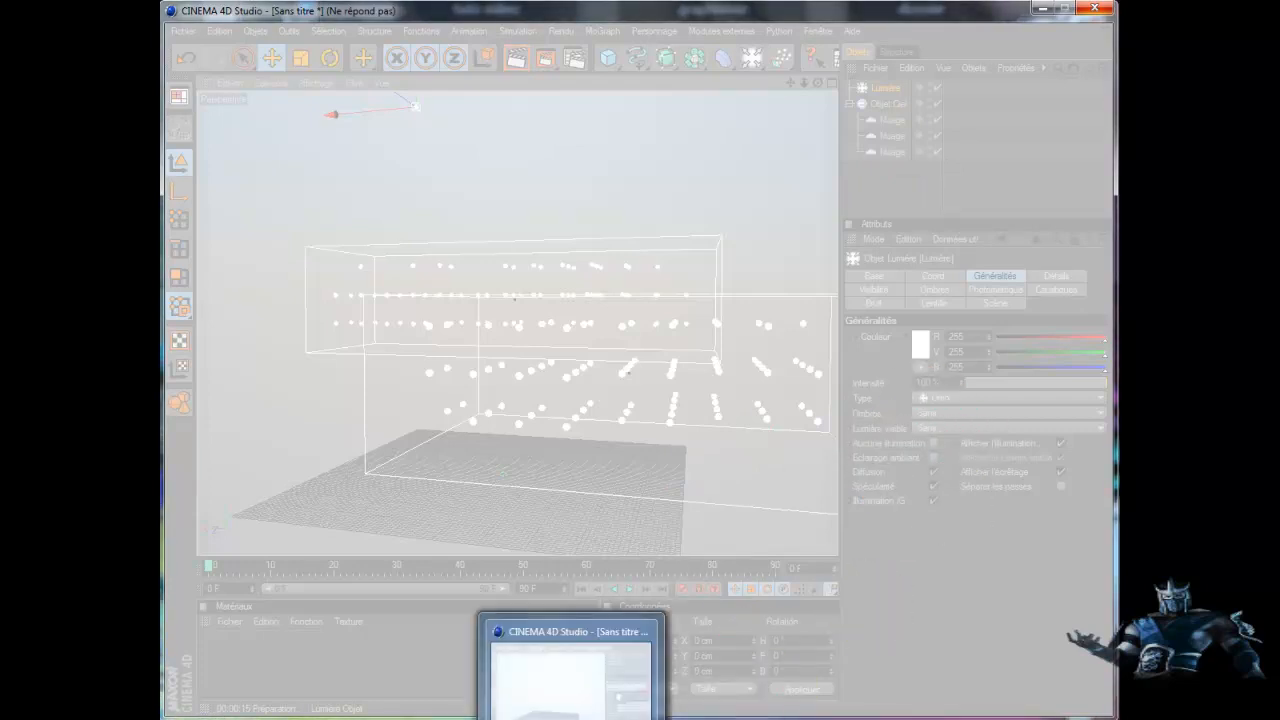